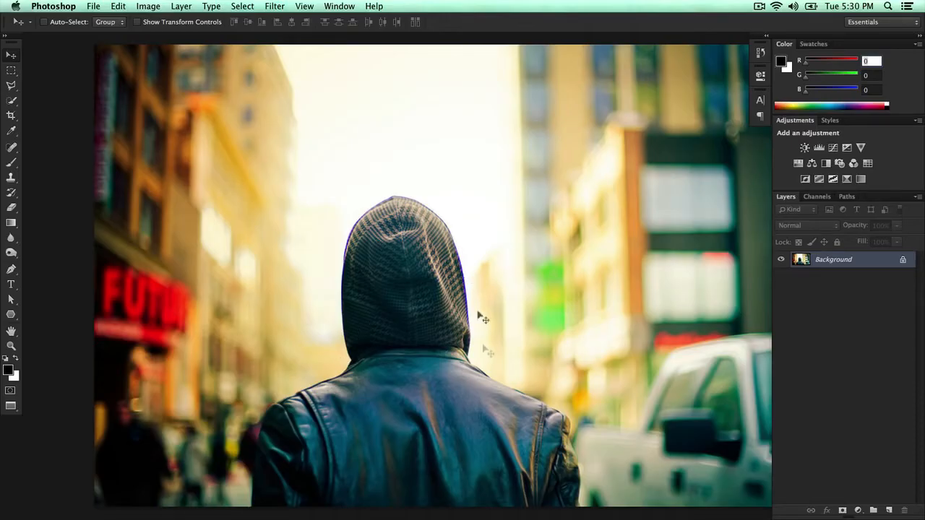
Step: Open the image Los Angeles HD.jpg from the Wallpapers HD folder in Pictures
click(93, 6)
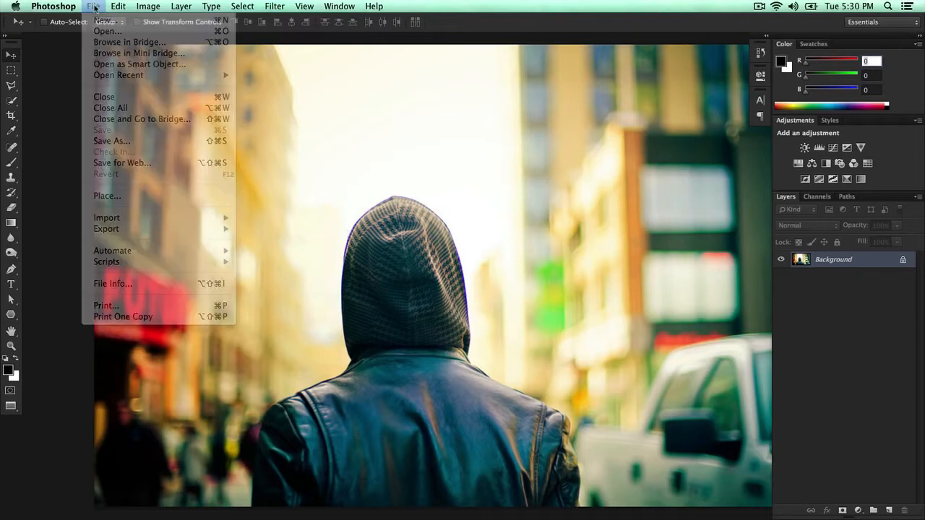
click(105, 33)
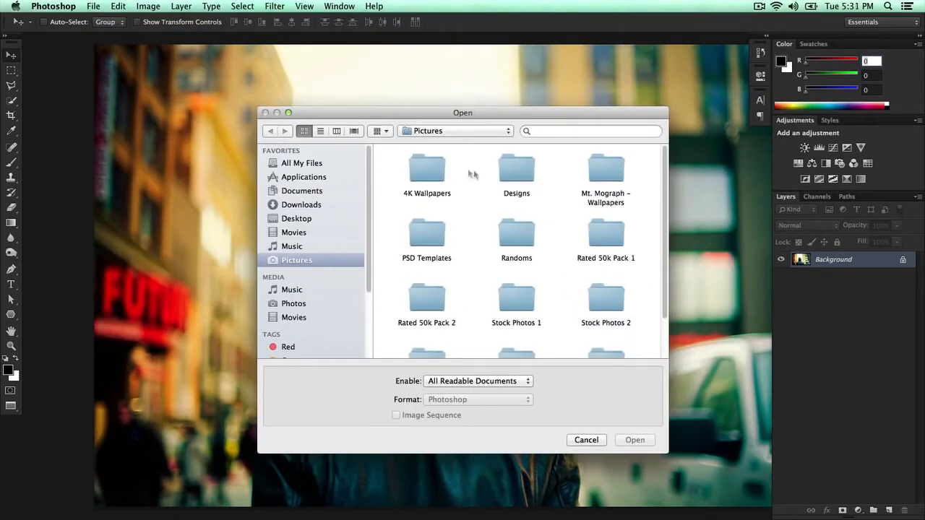
scroll(471, 198, down, 3)
scroll(479, 206, up, 3)
scroll(502, 207, down, 3)
double_click(531, 321)
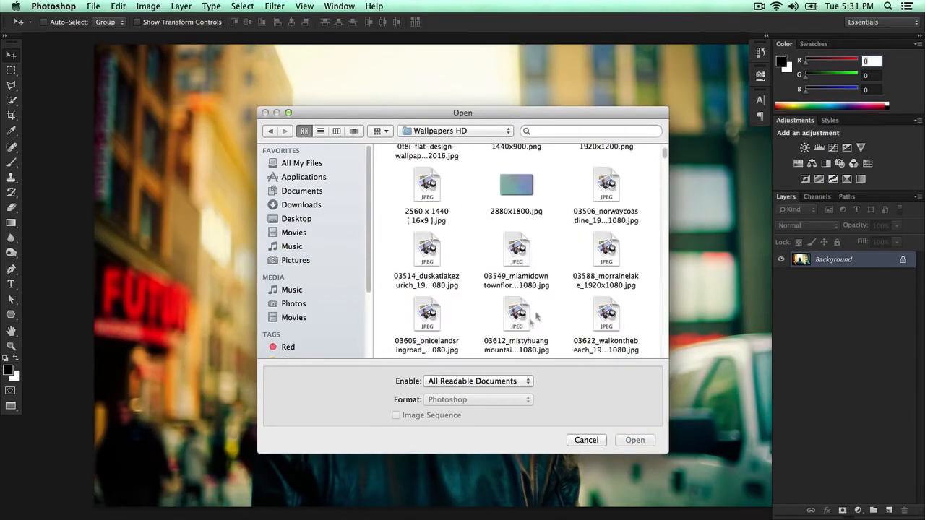
scroll(543, 289, down, 3)
scroll(546, 289, down, 10)
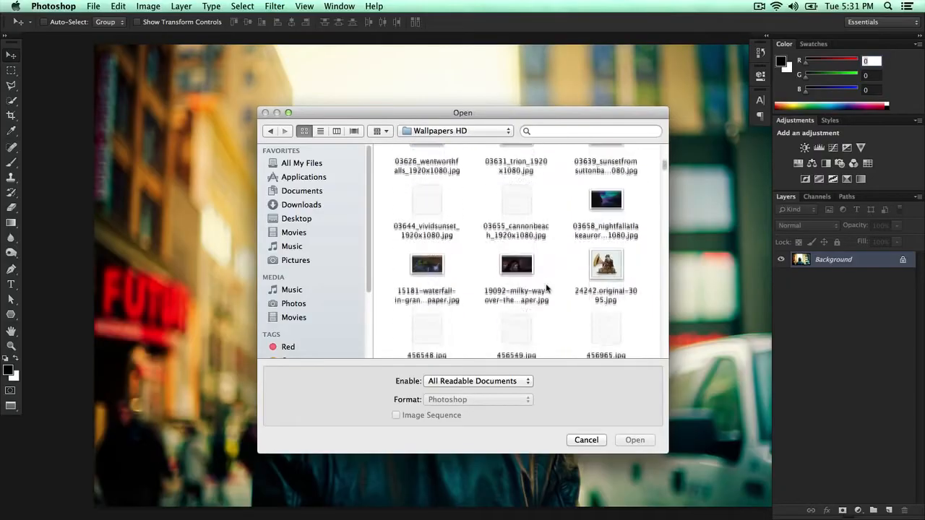
scroll(542, 286, down, 10)
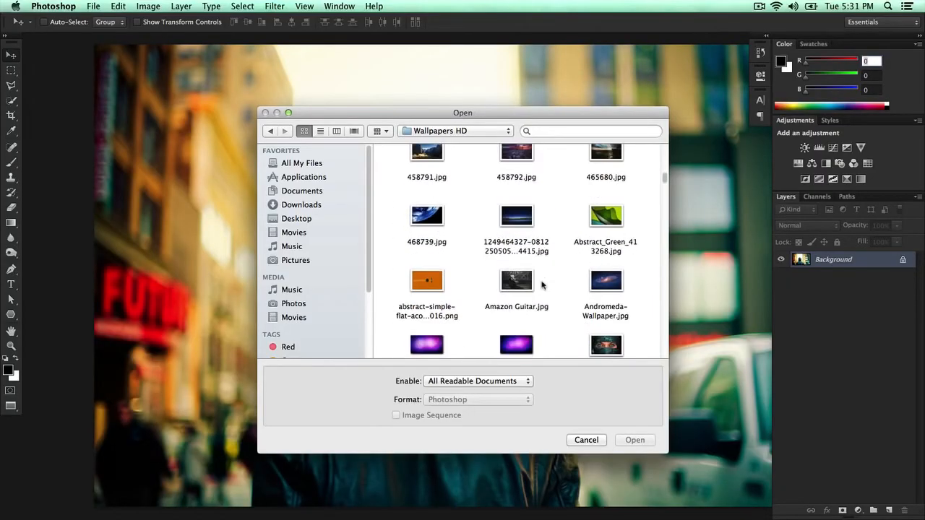
scroll(542, 286, down, 4)
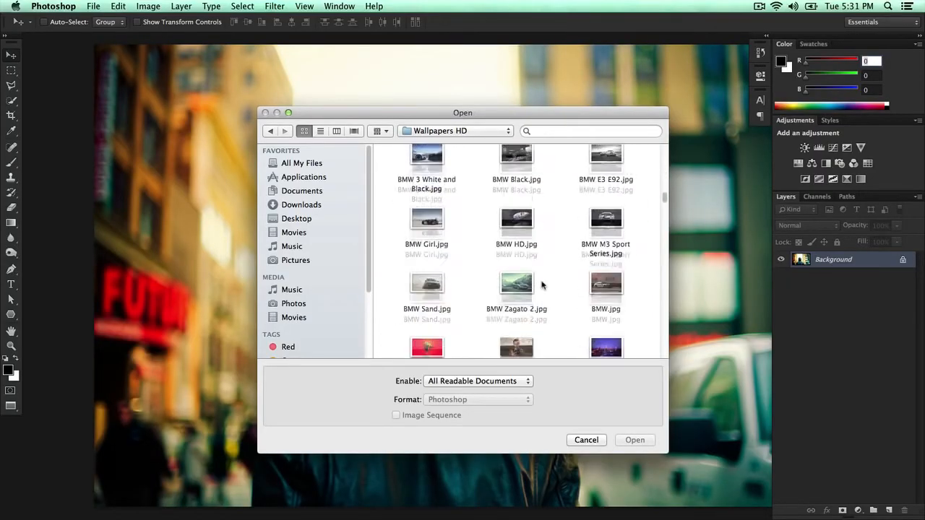
scroll(542, 286, down, 10)
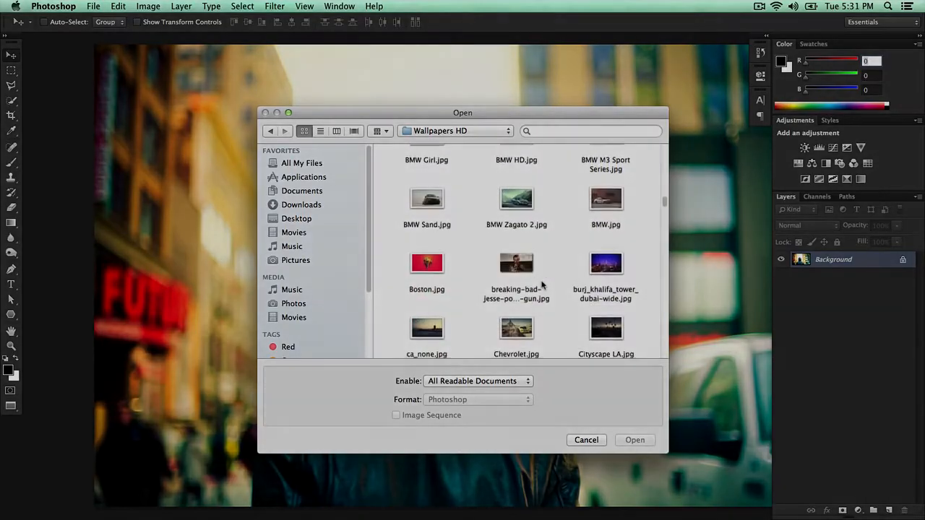
scroll(542, 286, down, 6)
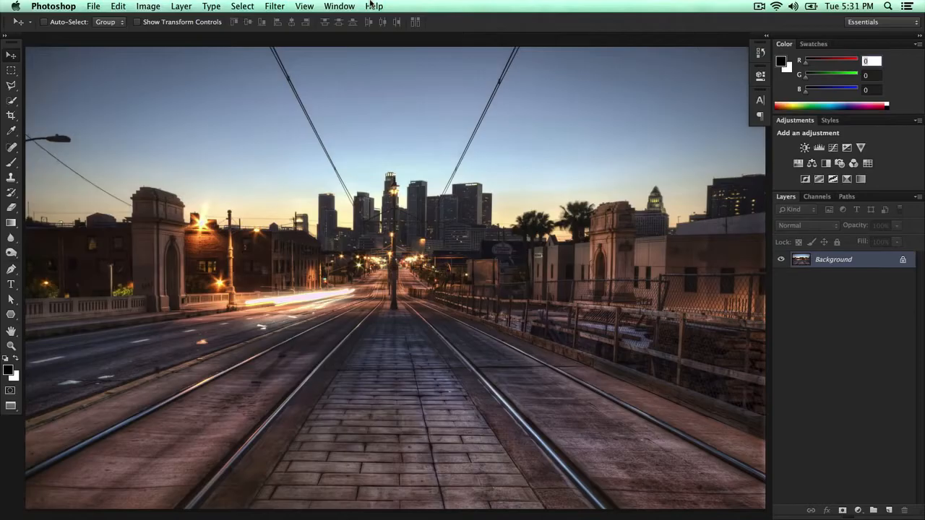
Step: Switch back to the 22.jpg photo of the hooded man and activate the Pen tool in Path mode
click(372, 6)
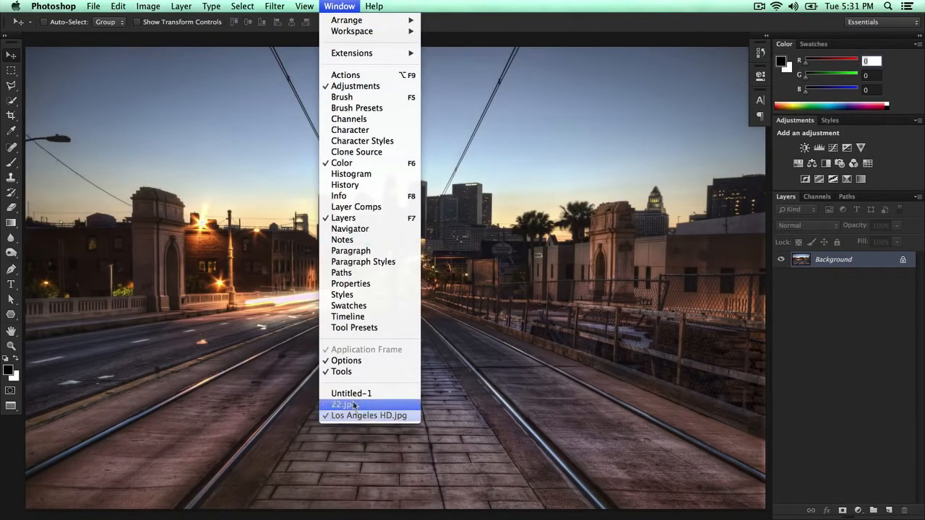
click(347, 406)
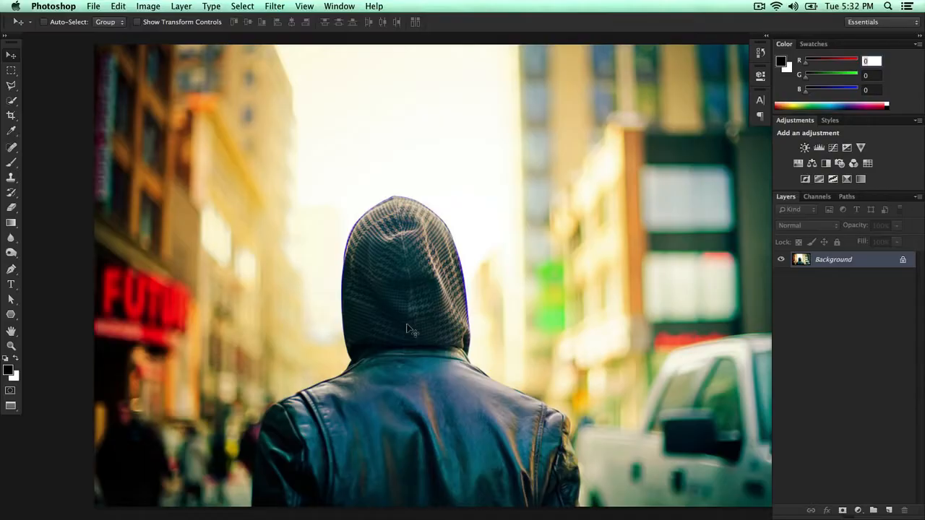
key(super+plus)
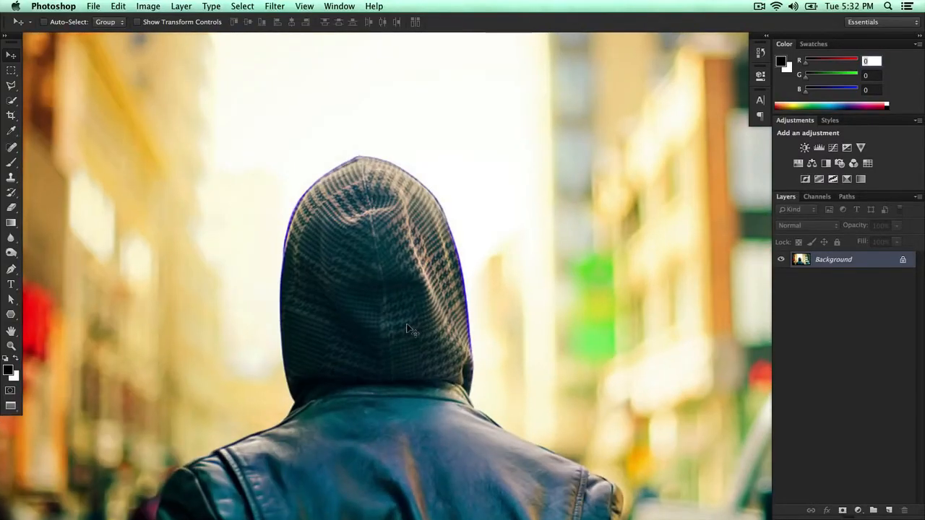
drag(406, 325, 459, 207)
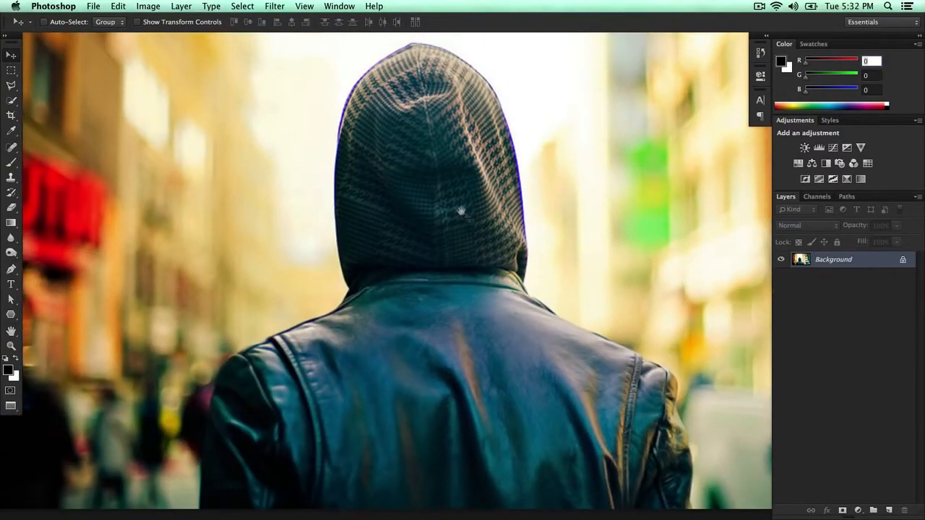
key(p)
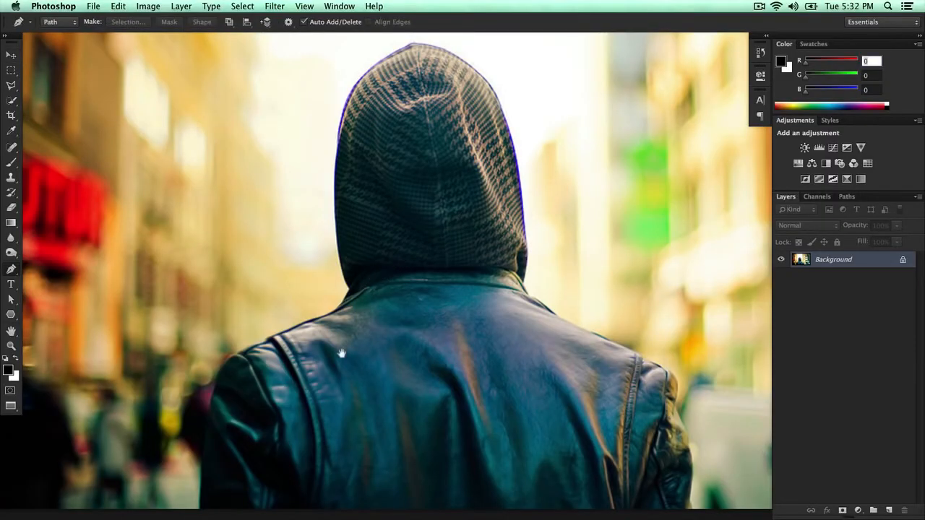
drag(341, 354, 374, 255)
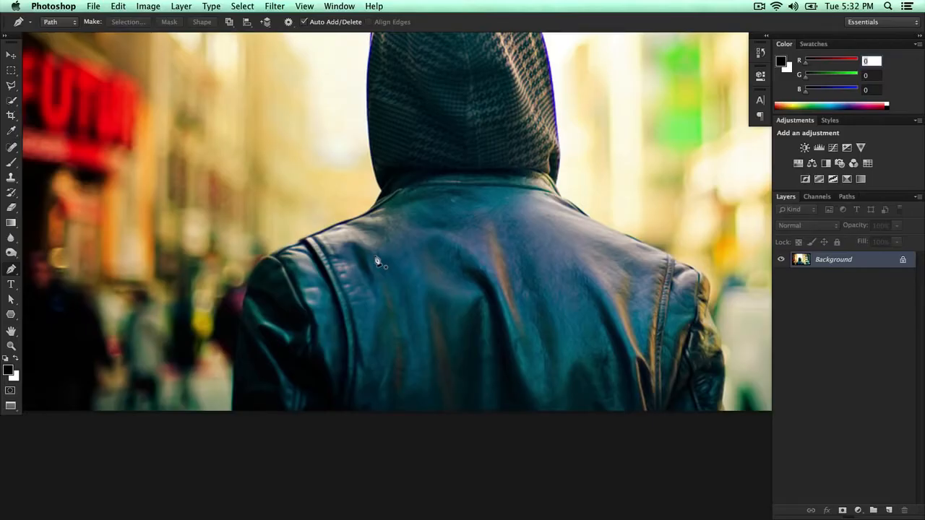
drag(322, 188, 325, 260)
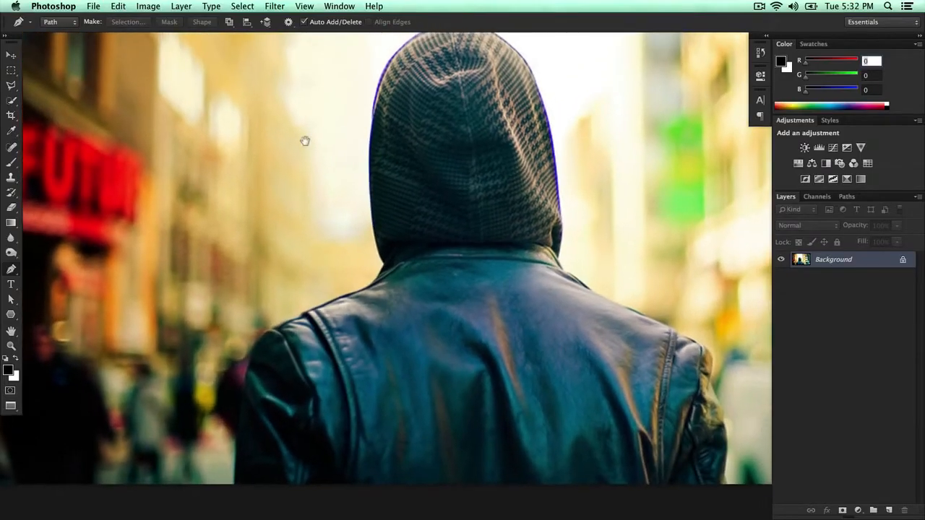
drag(305, 140, 306, 155)
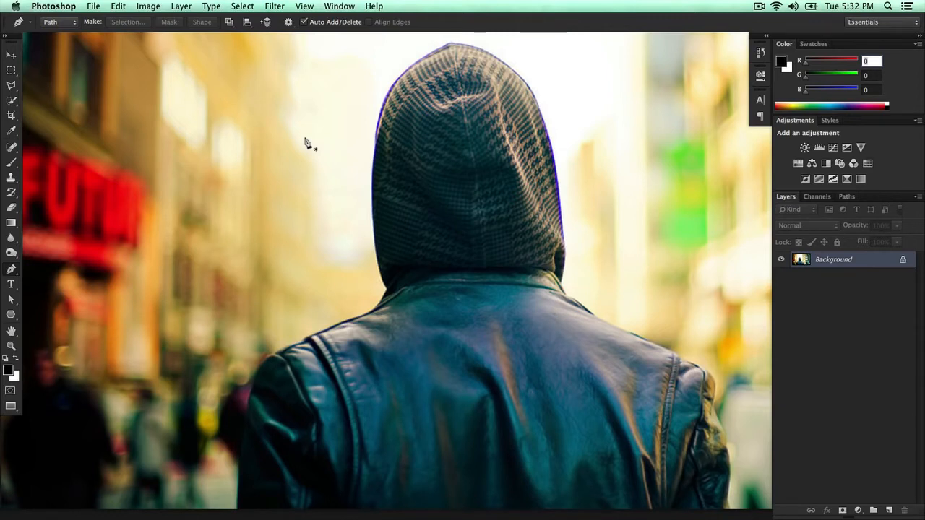
drag(325, 277, 335, 256)
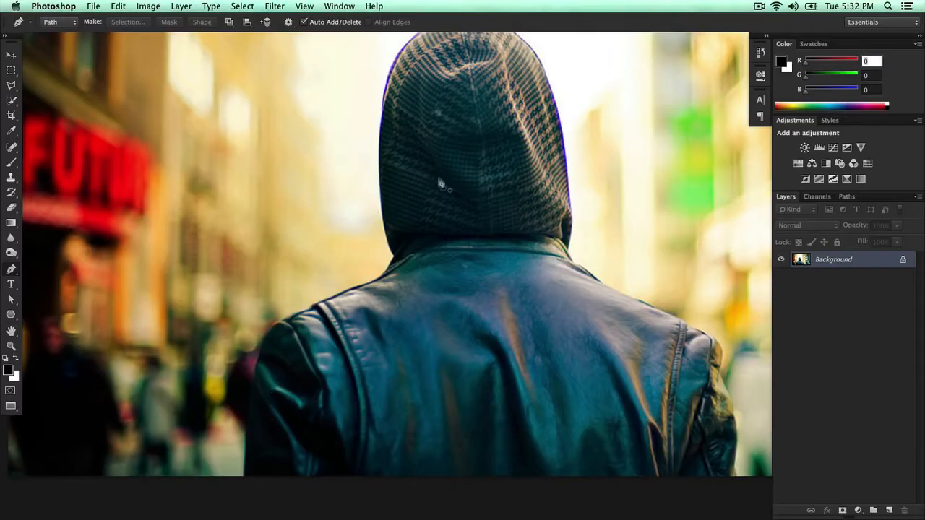
key(super+plus)
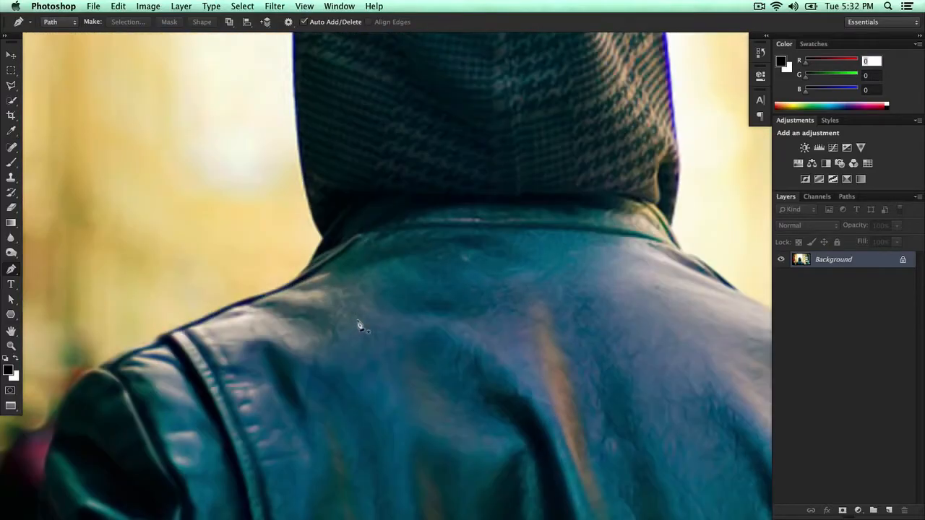
drag(361, 325, 588, 154)
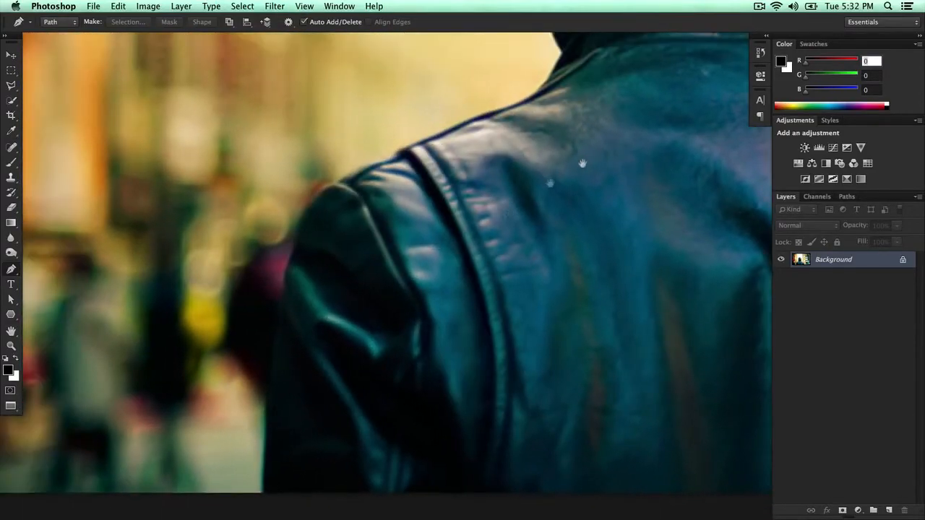
click(255, 502)
drag(295, 221, 323, 198)
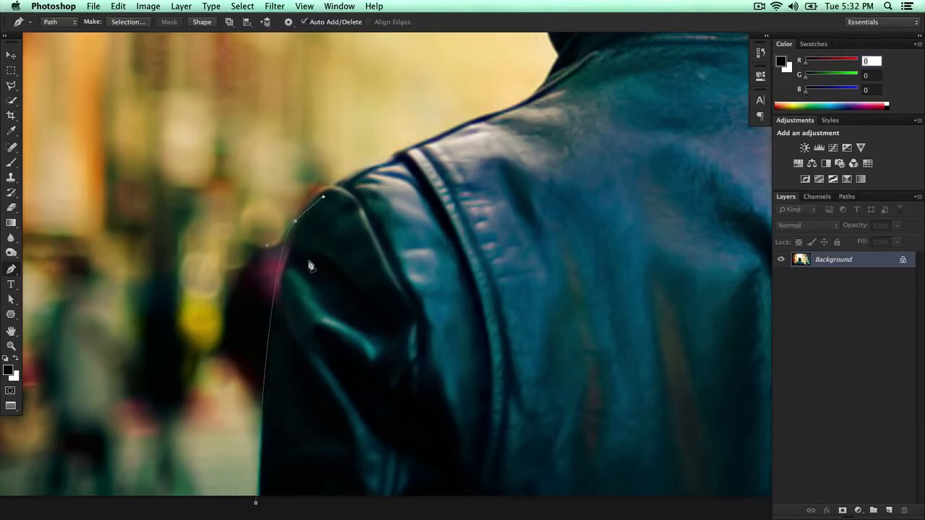
key(super+alt+z)
key(super+alt+z)
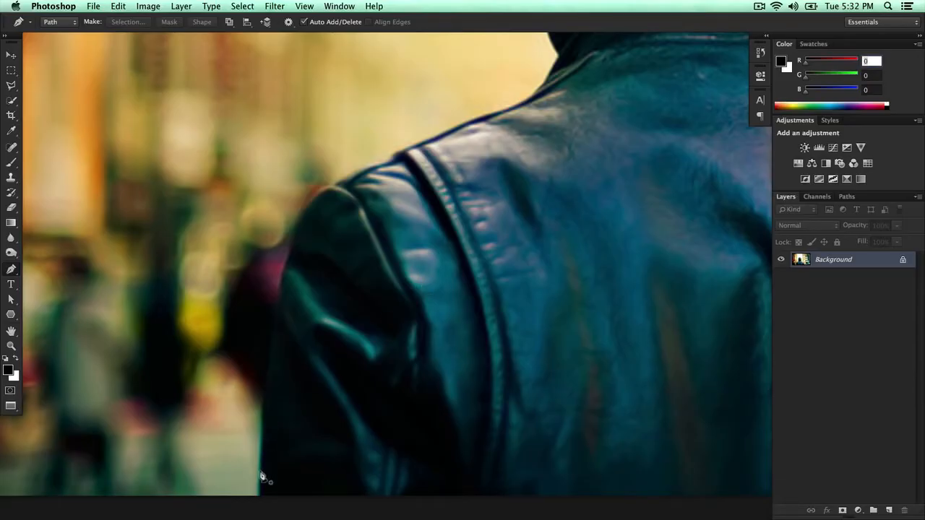
Step: Start a pen path at the photo's bottom edge and trace the jacket's left sleeve up to the outer shoulder
click(261, 498)
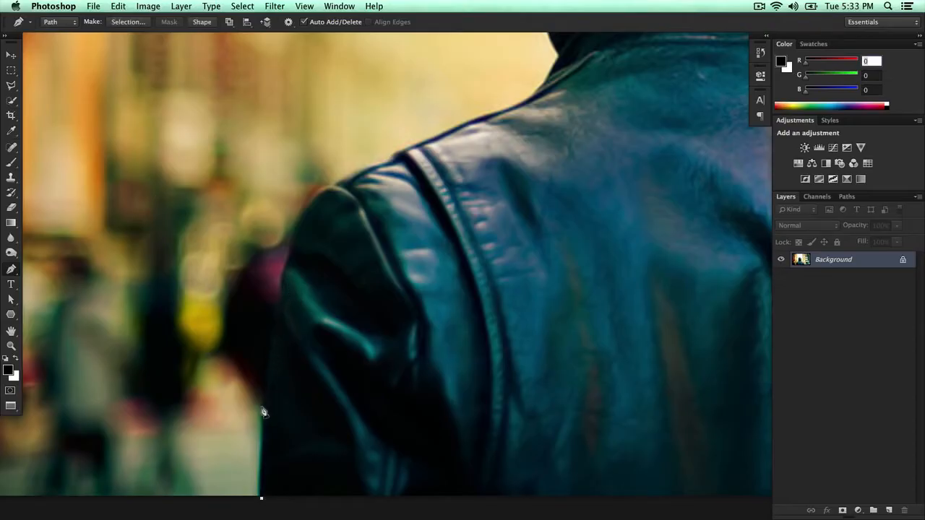
drag(265, 409, 272, 358)
drag(313, 263, 293, 299)
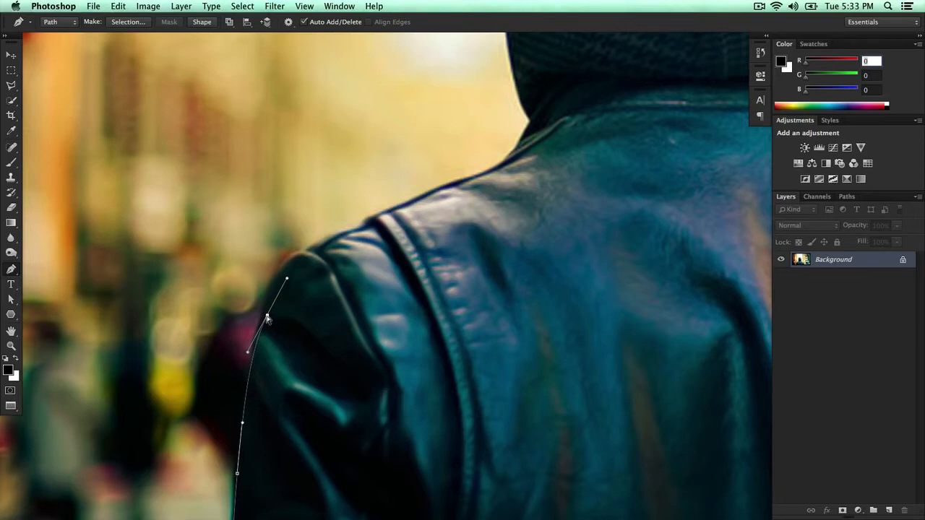
drag(268, 318, 264, 323)
drag(325, 253, 376, 235)
key(super+z)
drag(283, 288, 272, 290)
drag(329, 250, 368, 236)
key(super+z)
drag(297, 256, 328, 243)
key(super+z)
Step: Continue the path with short curved segments along the left shoulder seam and slope towards the collar
key(space)
drag(383, 237, 277, 295)
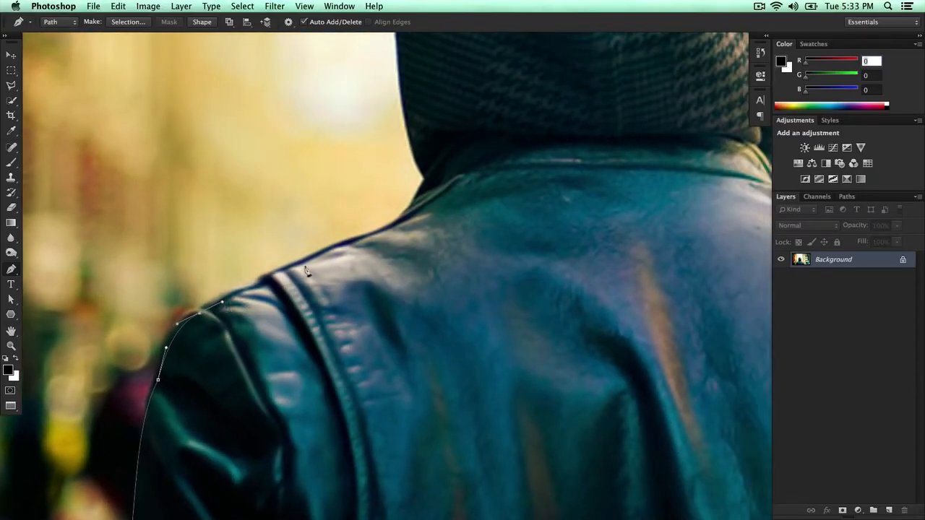
key(space)
drag(275, 284, 250, 310)
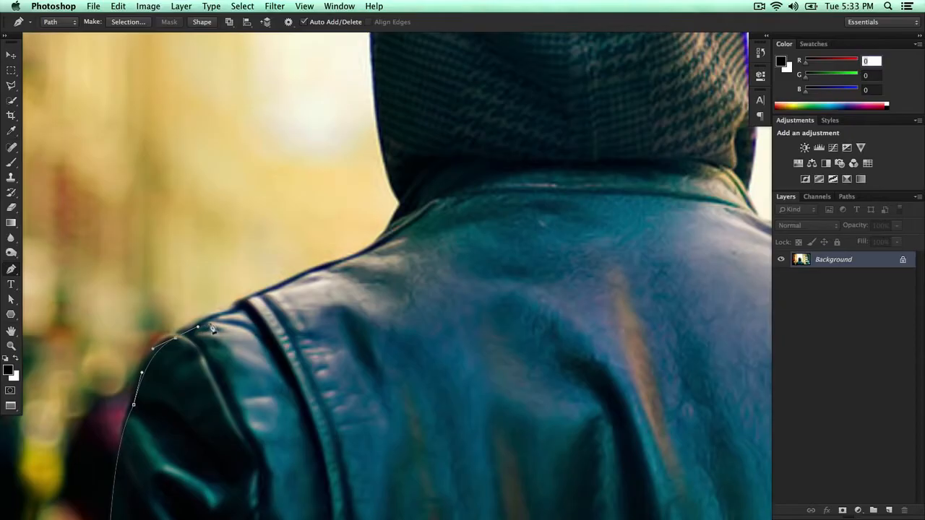
drag(237, 307, 256, 309)
key(super+z)
drag(238, 309, 247, 306)
drag(270, 297, 293, 288)
key(super+z)
drag(278, 297, 285, 325)
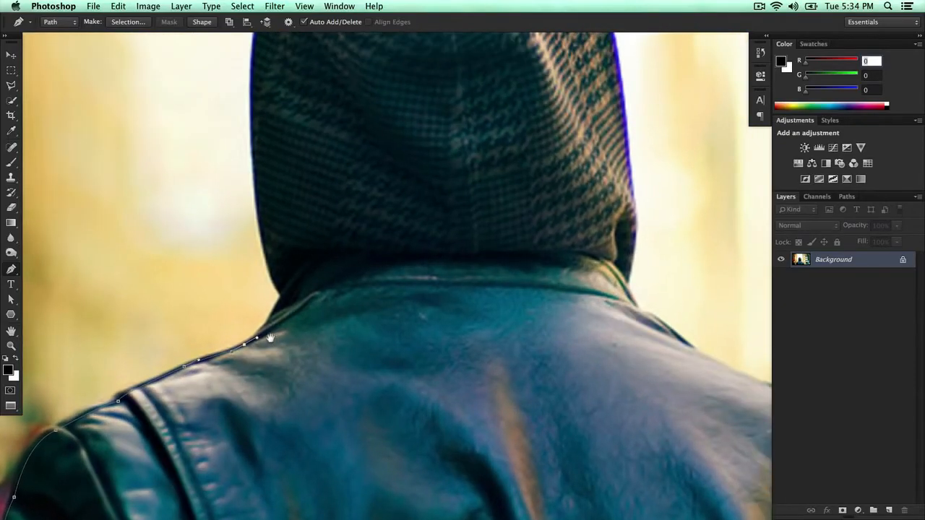
Step: Place an anchor where the collar meets the hood and extend the path up the hood's left edge
click(284, 296)
drag(272, 245, 266, 204)
key(super+z)
scroll(275, 278, up, 5)
drag(277, 267, 275, 206)
scroll(275, 209, up, 10)
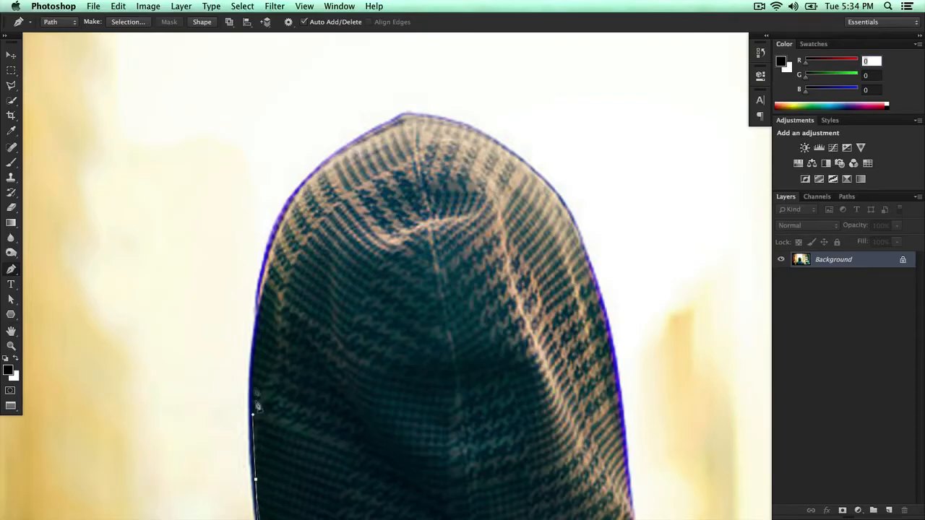
click(255, 382)
click(259, 332)
click(259, 311)
click(266, 288)
click(271, 257)
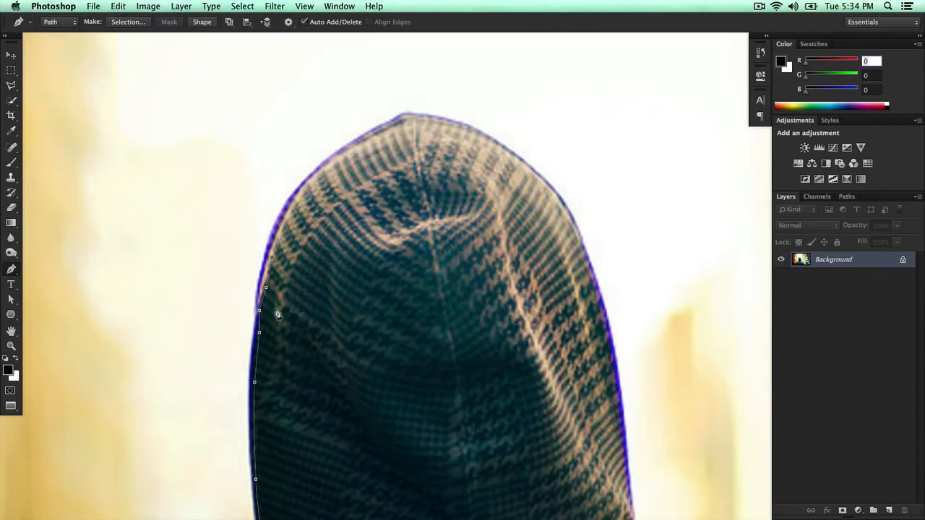
key(alt+super+z)
key(alt+super+z)
key(alt+super+z)
Step: Trace the hood's upper left curve and over its crown to the upper right edge with curved segments
drag(499, 182, 456, 154)
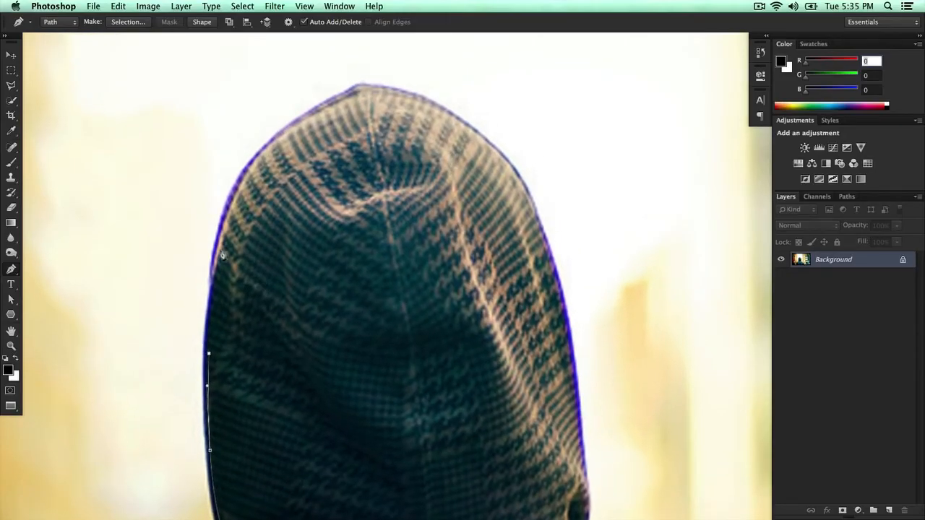
drag(213, 290, 227, 211)
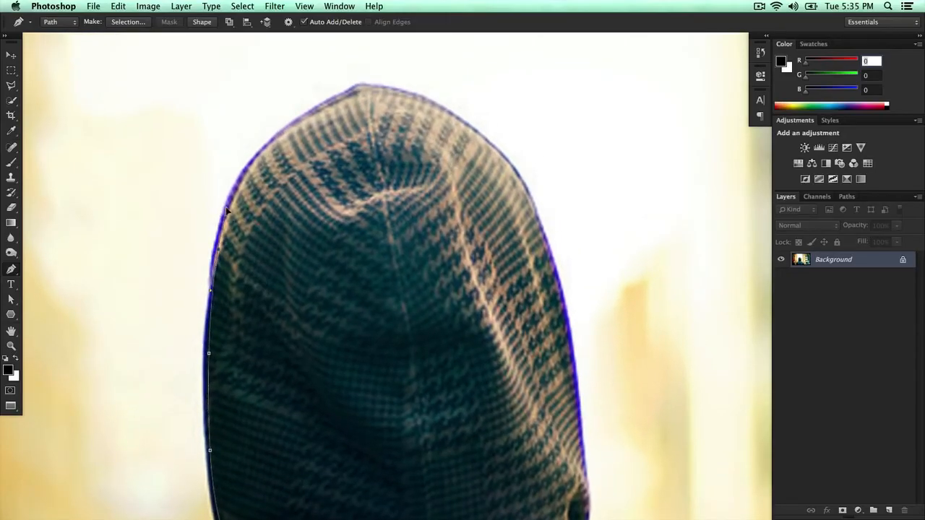
drag(271, 158, 248, 196)
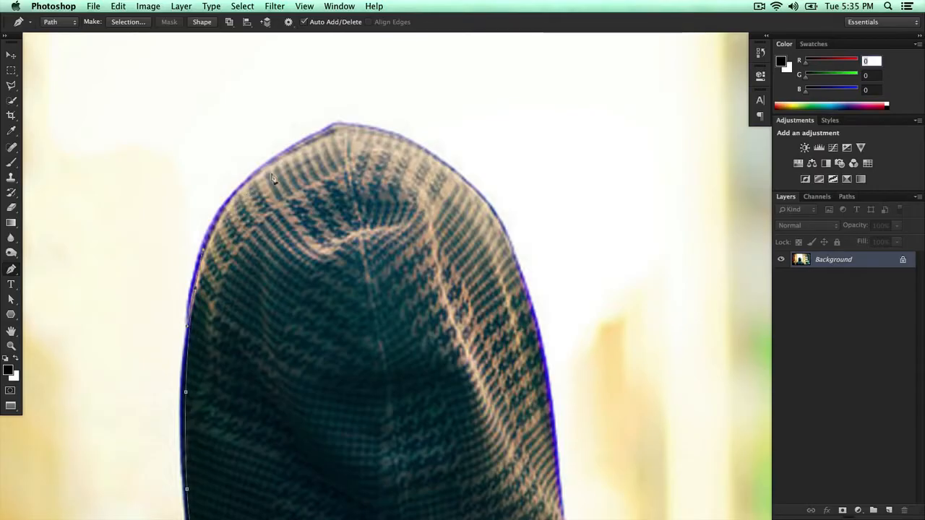
drag(297, 151, 361, 125)
drag(334, 155, 268, 190)
drag(389, 210, 375, 171)
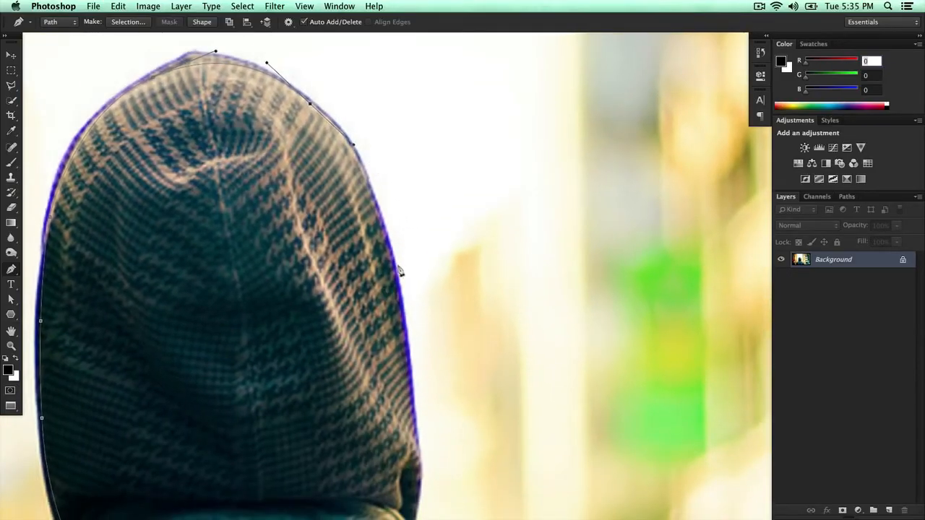
Step: Continue the path down the hood's right edge, just inside the outline, to the jacket collar
drag(393, 273, 403, 335)
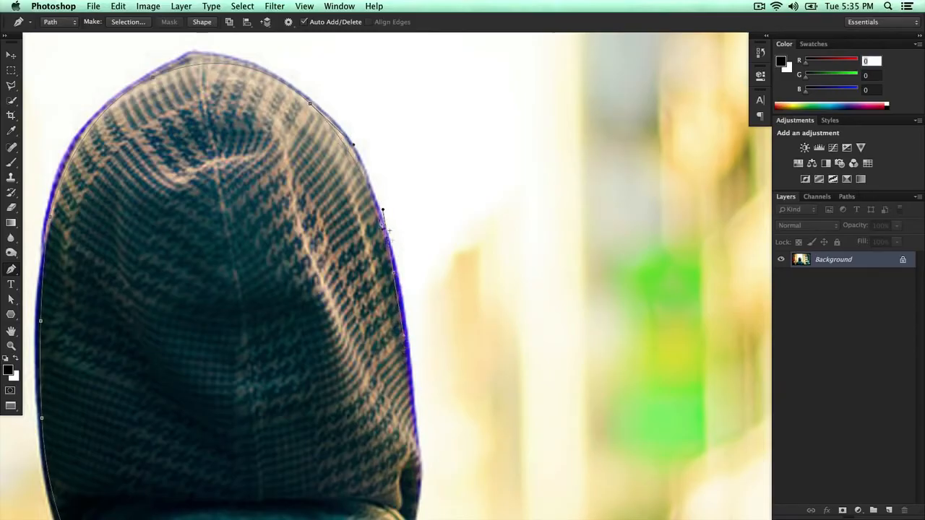
scroll(520, 246, down, 5)
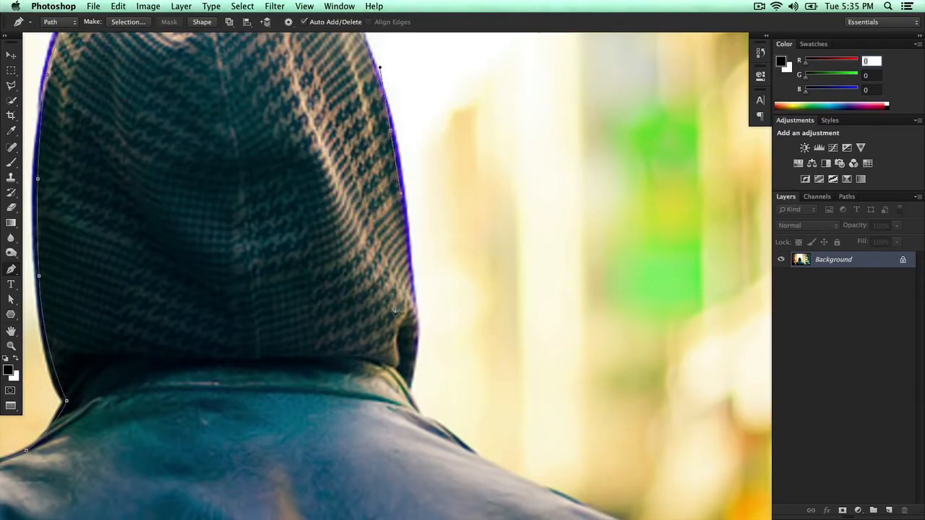
drag(415, 287, 414, 331)
scroll(416, 352, down, 5)
scroll(417, 352, right, 2)
drag(374, 241, 370, 251)
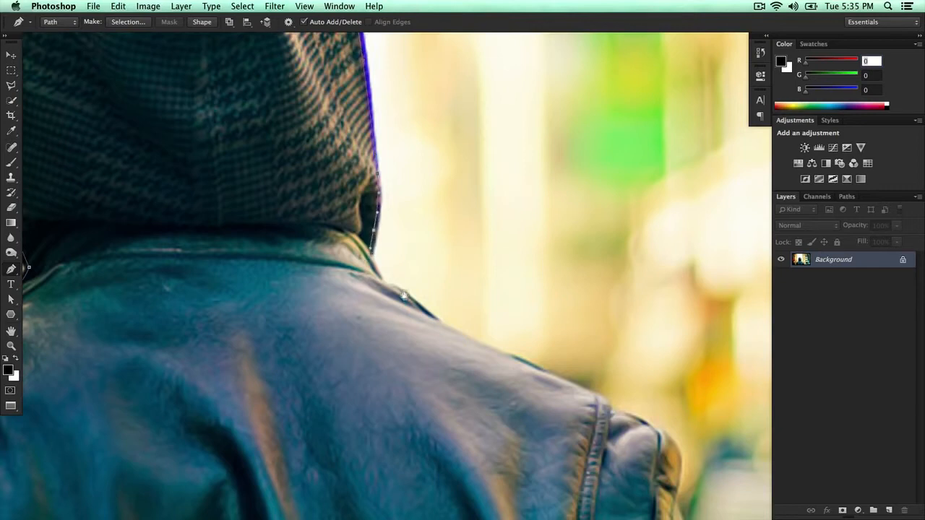
Step: Continue the path from the collar down the right shoulder slope to the sleeve seam with short curved segments
scroll(372, 252, down, 1)
scroll(371, 252, right, 1)
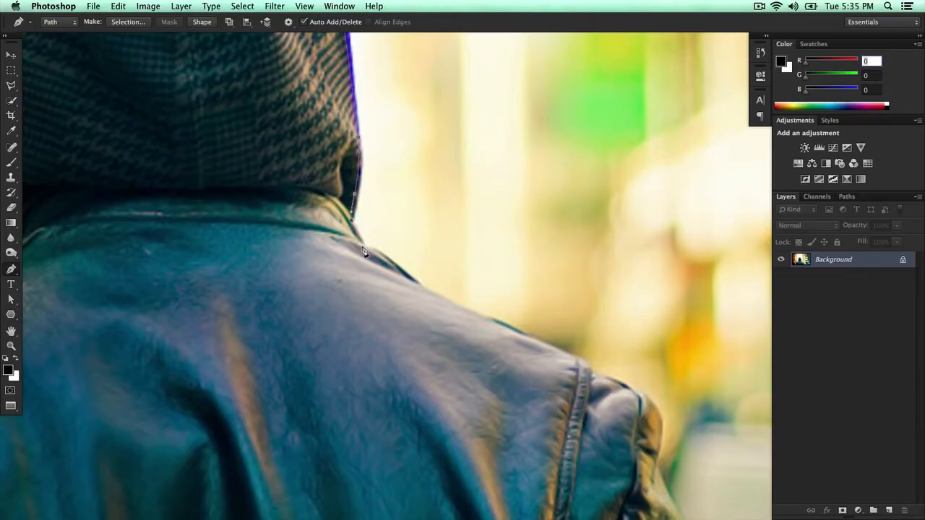
click(365, 246)
scroll(417, 277, down, 5)
scroll(418, 277, right, 5)
click(329, 214)
drag(344, 228, 357, 233)
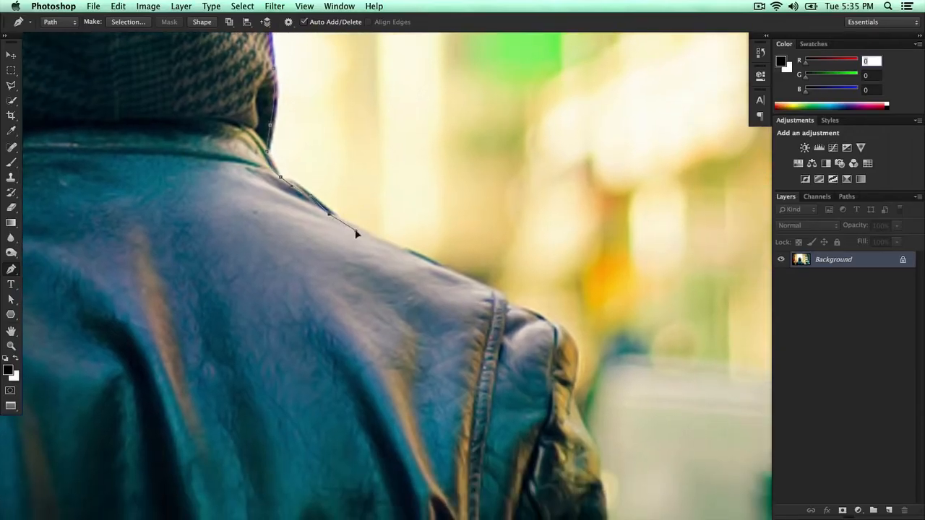
drag(468, 261, 387, 235)
drag(455, 262, 369, 196)
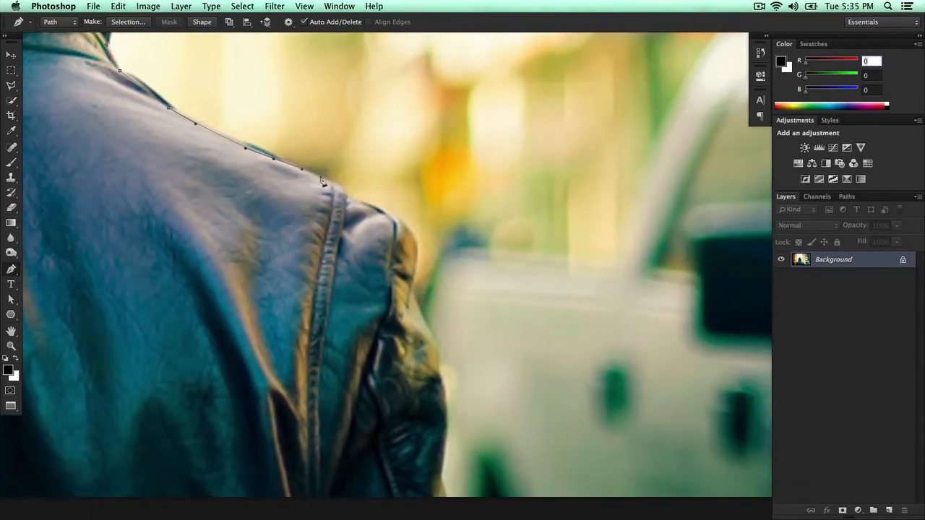
click(338, 188)
scroll(351, 195, right, 5)
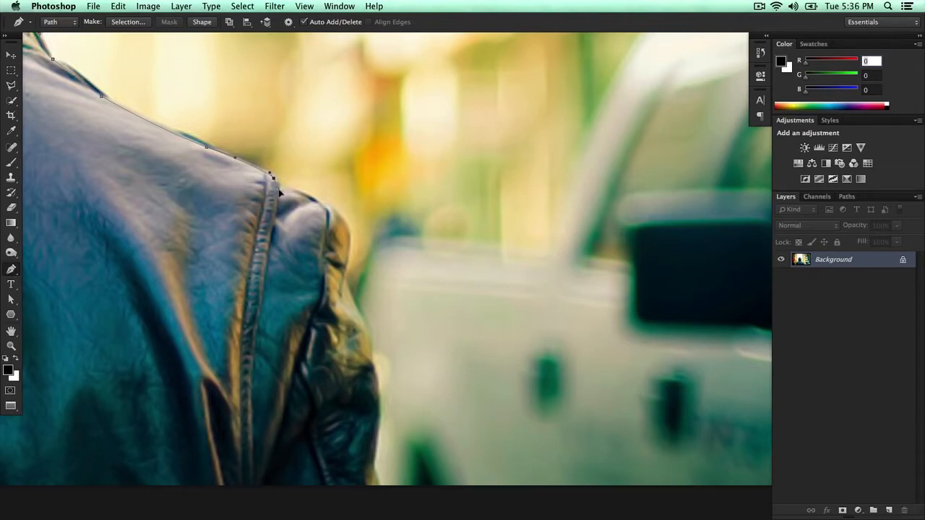
drag(328, 208, 353, 218)
key(super+z)
drag(345, 210, 334, 199)
key(super+z)
drag(282, 178, 291, 183)
key(super+z)
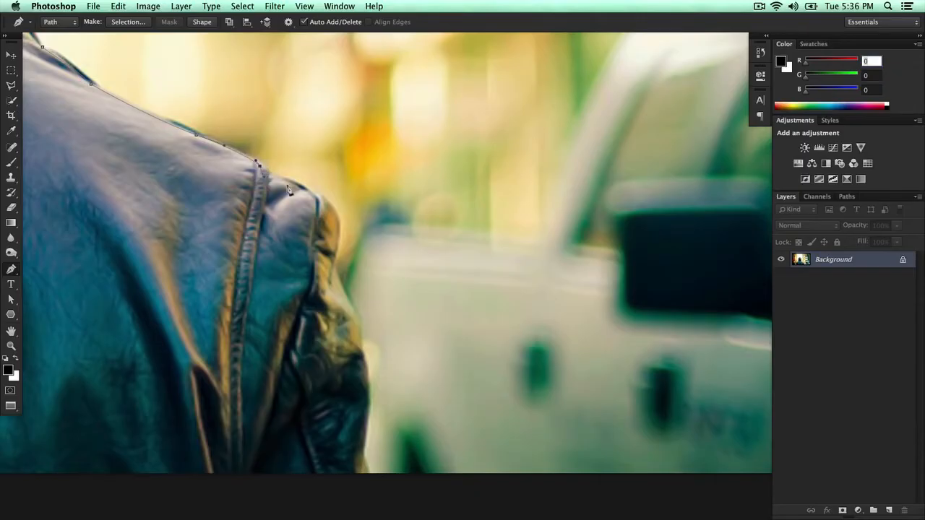
Step: Trace the path over the right shoulder tip and down the sleeve's outer edge to the bottom of the photo
drag(301, 184, 335, 192)
scroll(338, 240, down, 3)
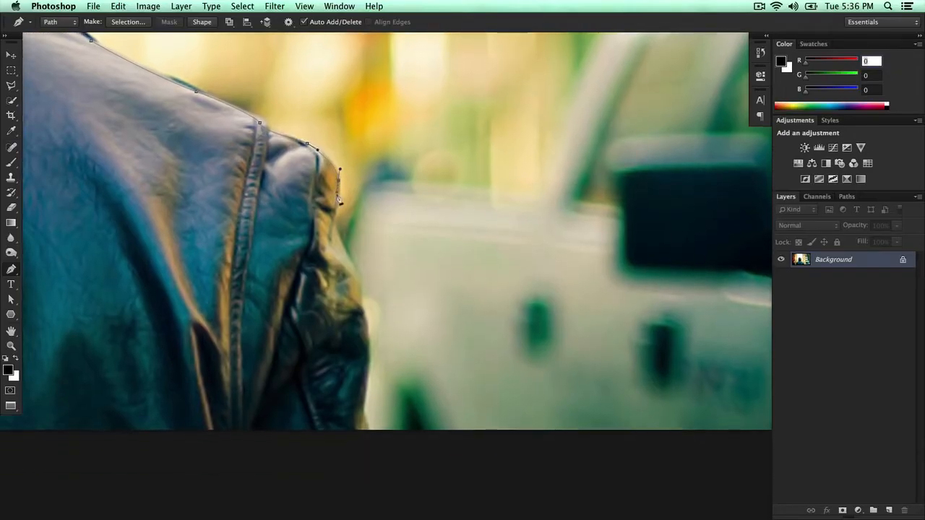
scroll(337, 246, down, 3)
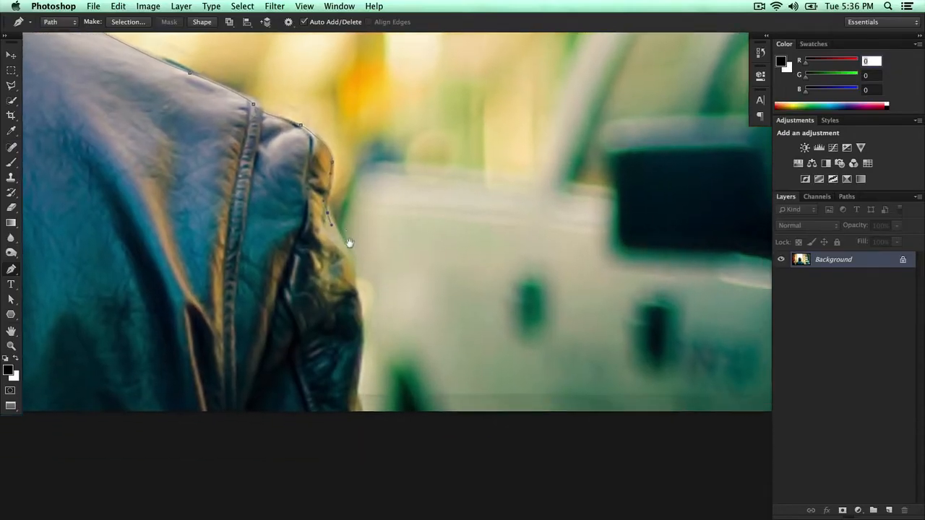
drag(347, 243, 350, 270)
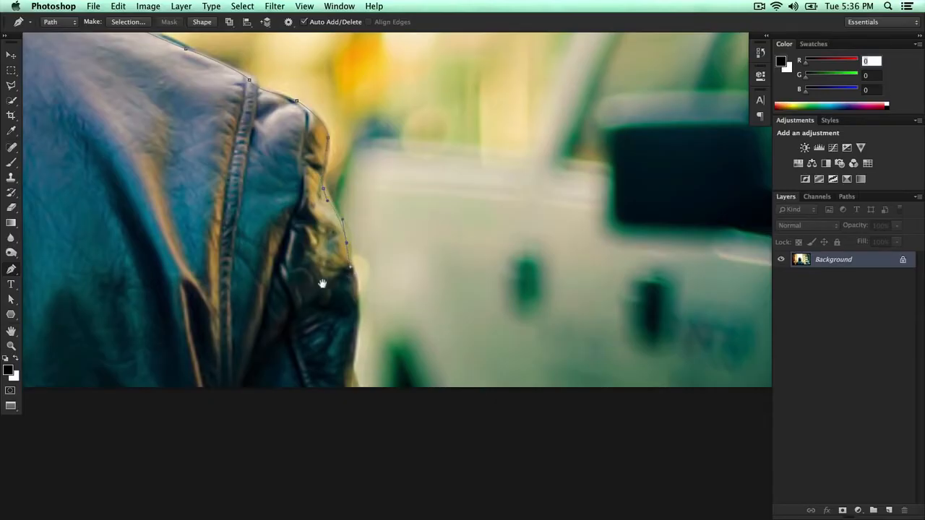
scroll(350, 271, down, 3)
drag(356, 307, 353, 336)
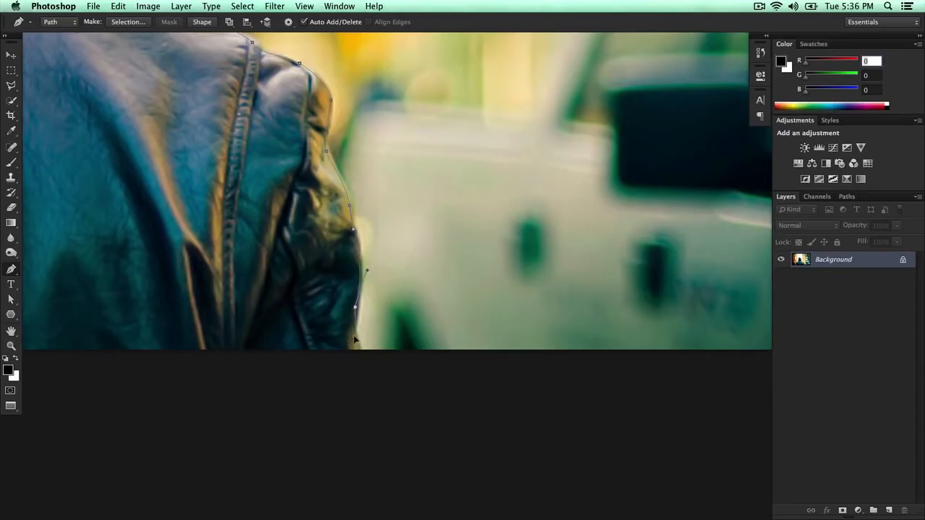
click(358, 357)
Step: Close the path at its starting anchor with straight segments running below the photo's bottom edge
key(super+0)
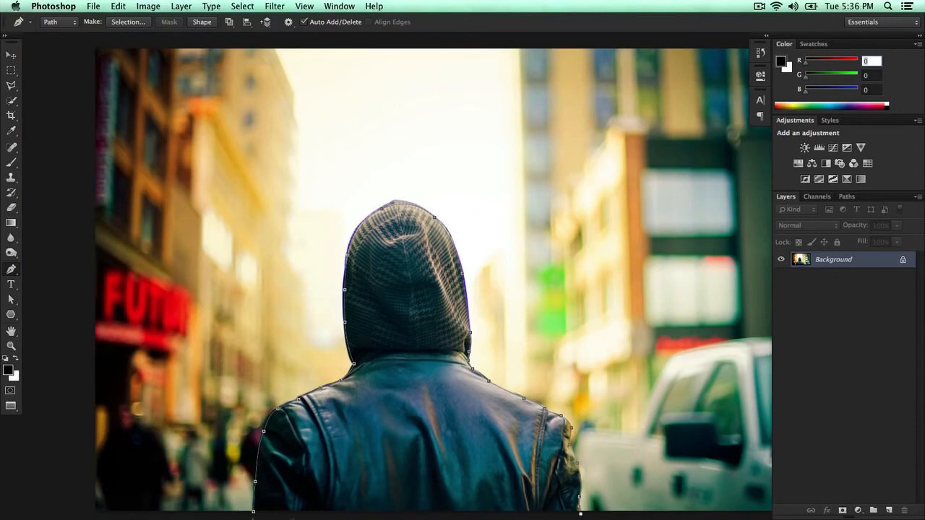
scroll(361, 400, down, 8)
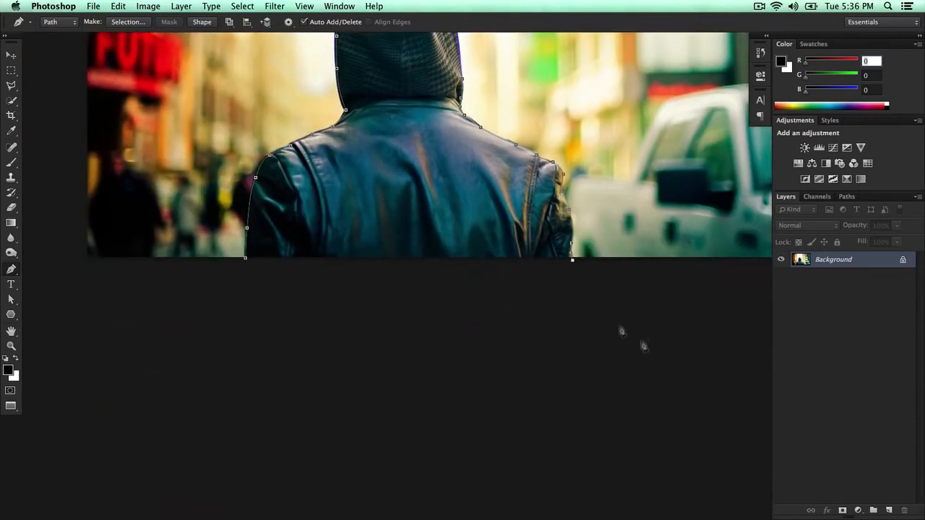
click(574, 295)
click(356, 302)
click(274, 288)
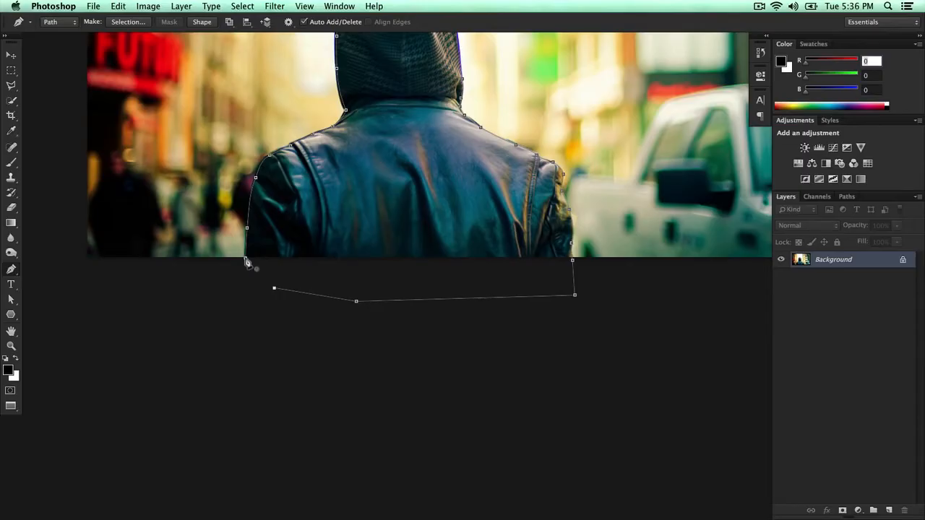
click(246, 260)
scroll(362, 276, up, 4)
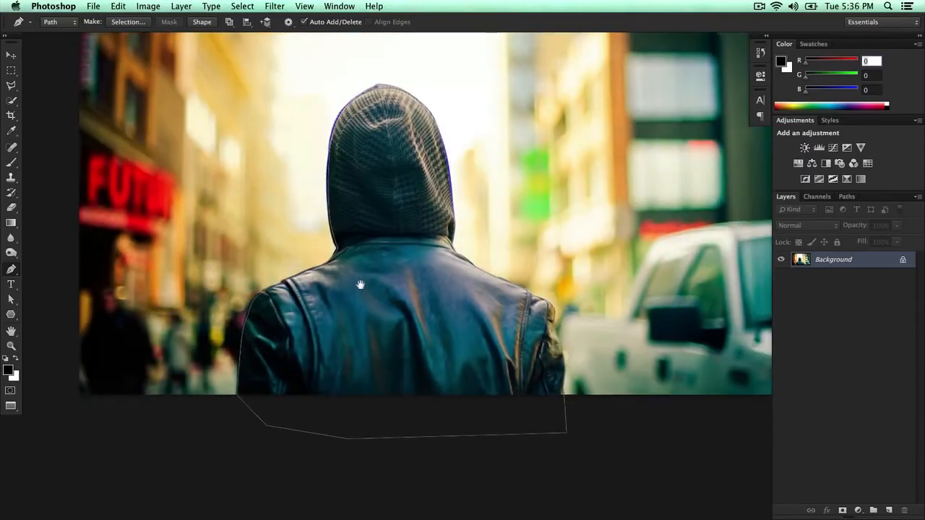
scroll(375, 218, up, 1)
scroll(414, 258, up, 2)
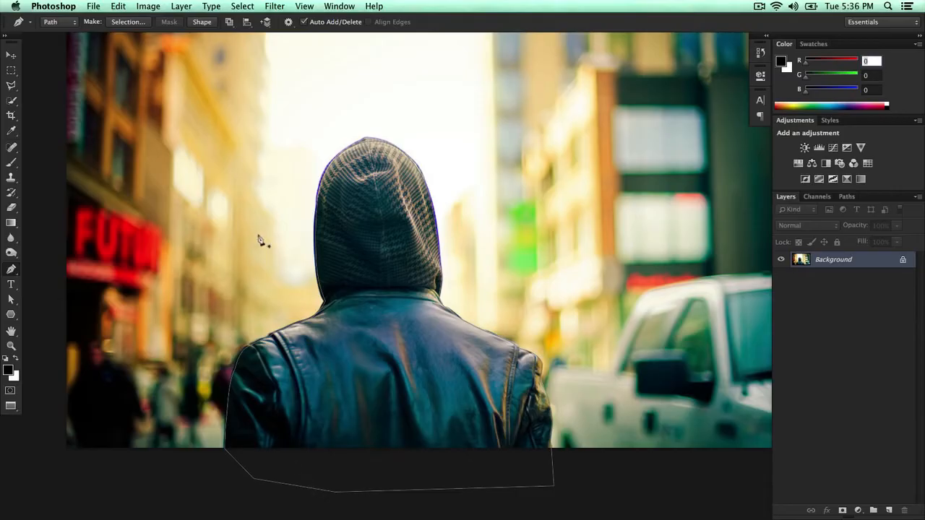
click(310, 7)
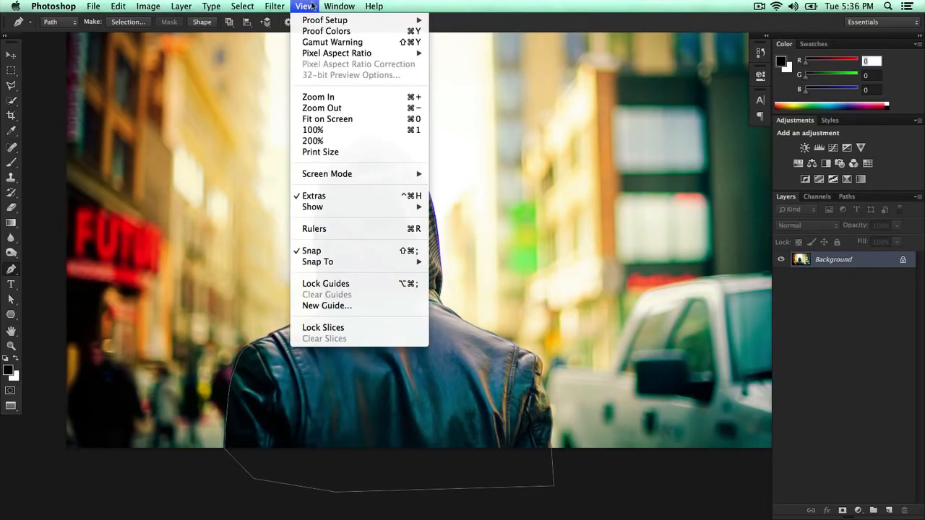
mouse_move(329, 208)
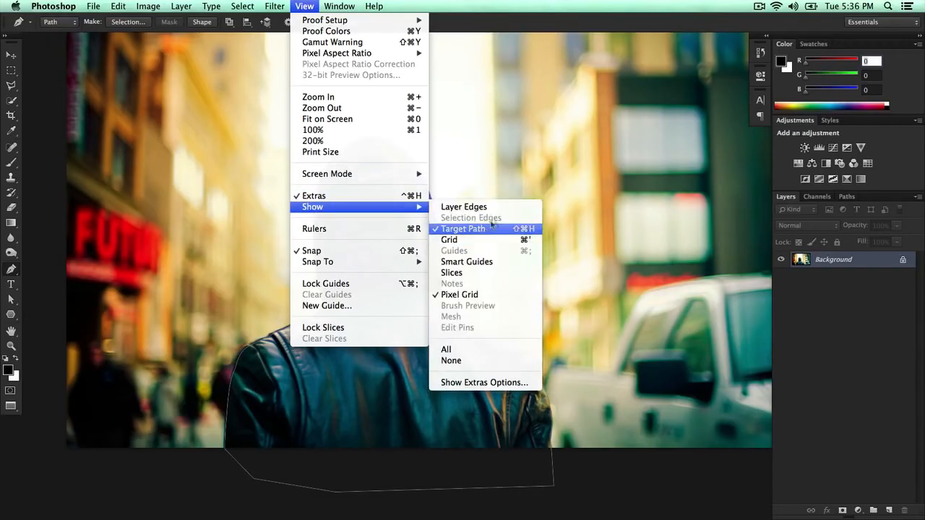
click(514, 423)
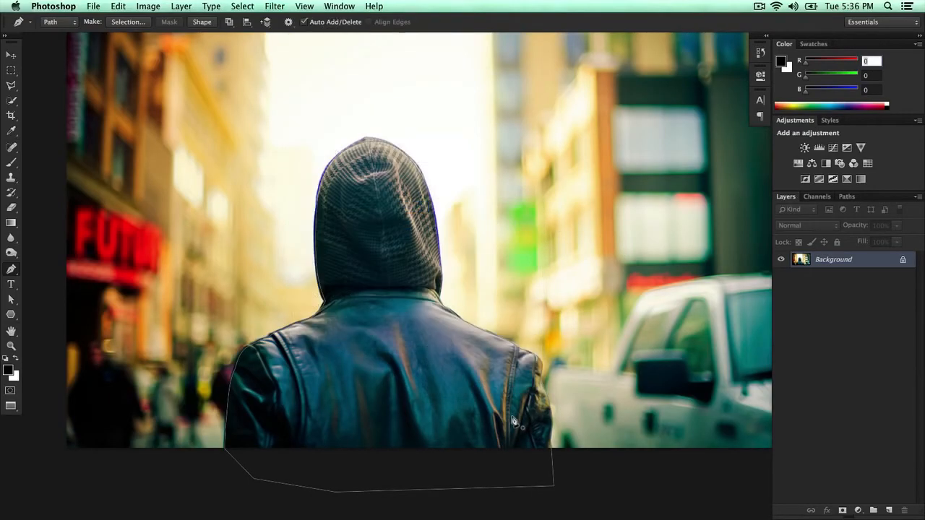
Step: Display the saved Work Path and select the whole outline with the Path Selection tool
click(855, 198)
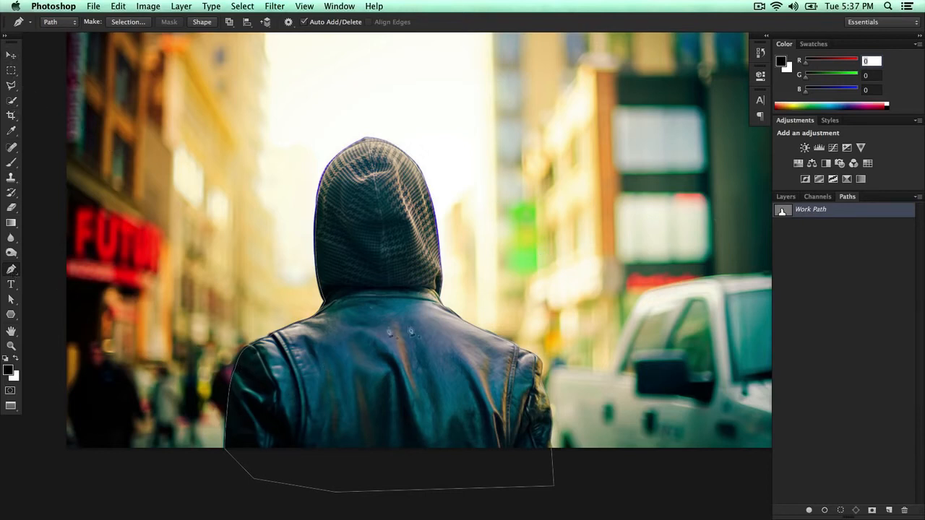
click(11, 56)
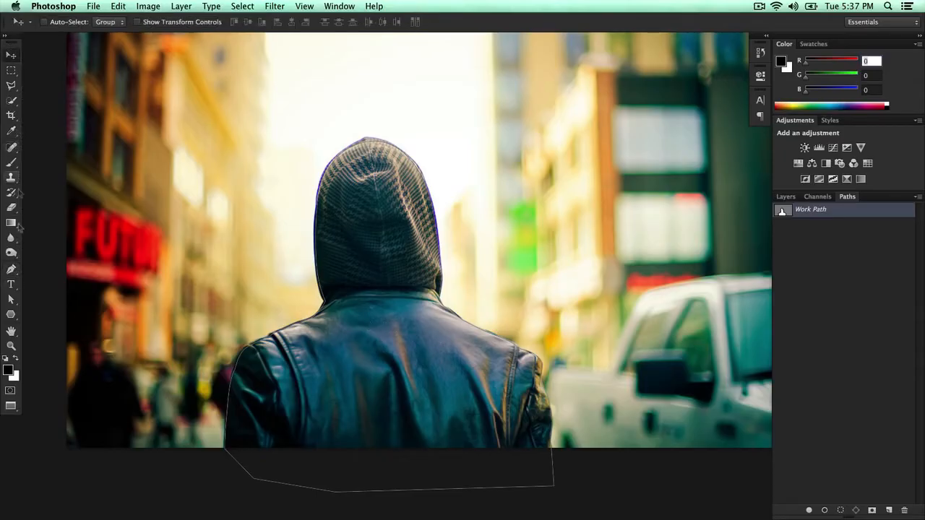
click(12, 301)
click(271, 338)
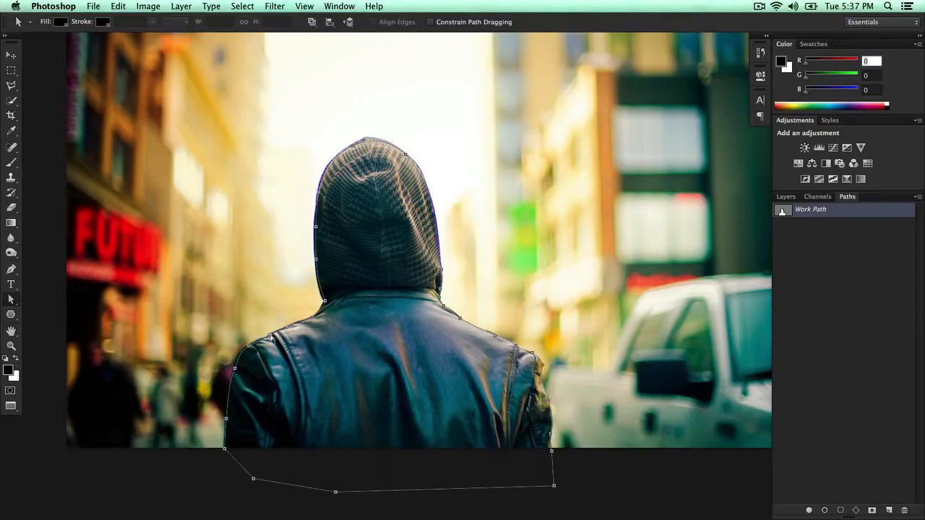
click(10, 300)
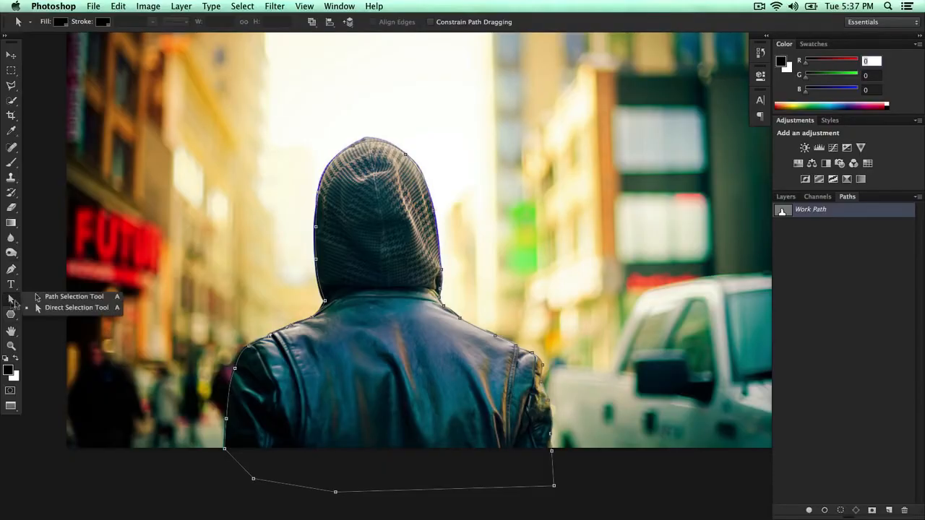
click(48, 307)
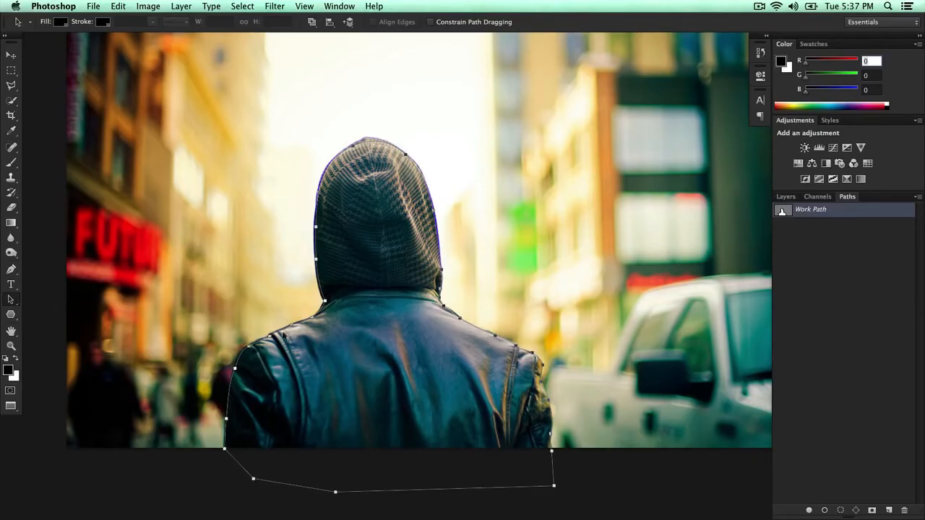
Step: Try to add a mask directly to the Background layer while the path is active, and undo the mask
click(11, 268)
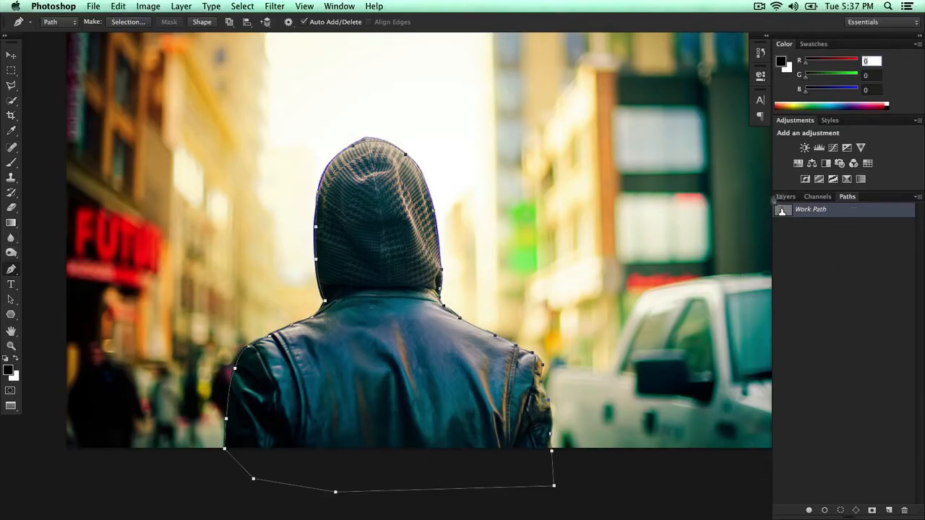
click(790, 197)
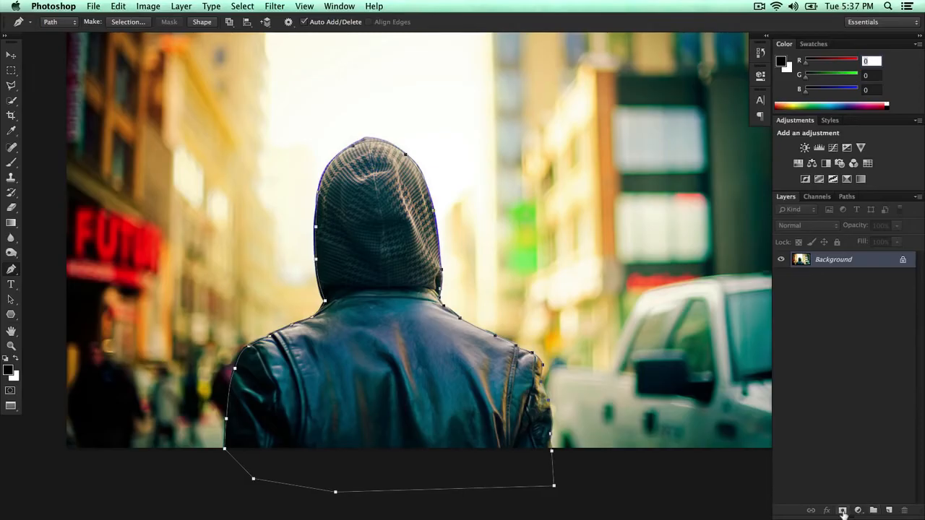
click(843, 511)
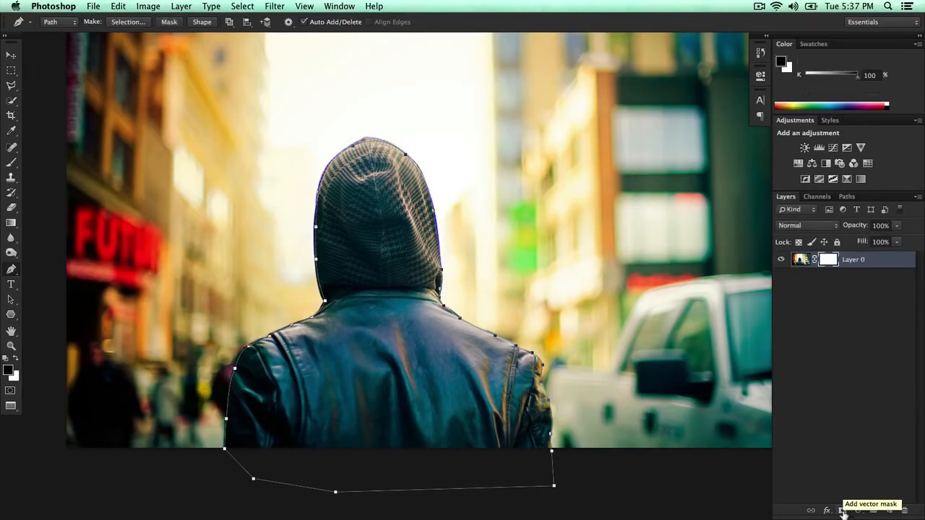
key(super+z)
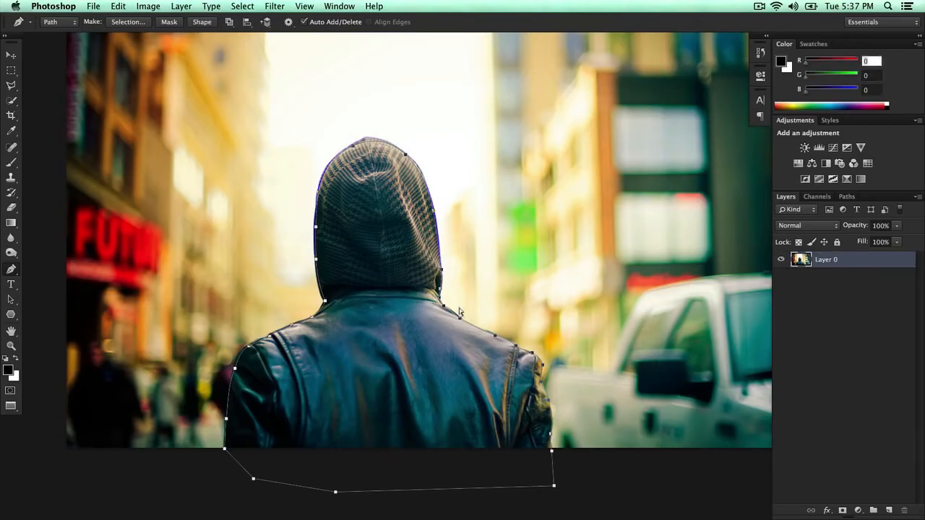
Step: Convert the path into a new anti-aliased selection with a feather radius of 0.5 pixels
click(11, 55)
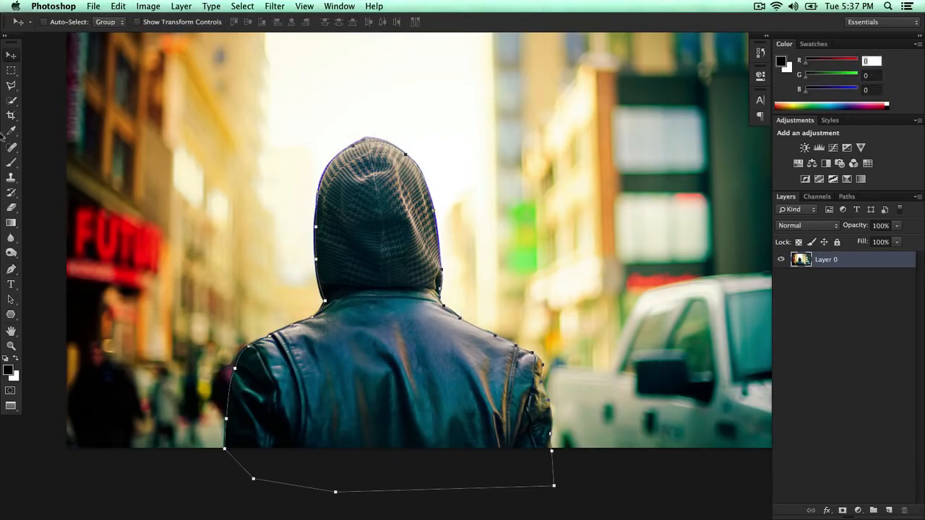
click(831, 289)
click(453, 342)
click(547, 188)
key(p)
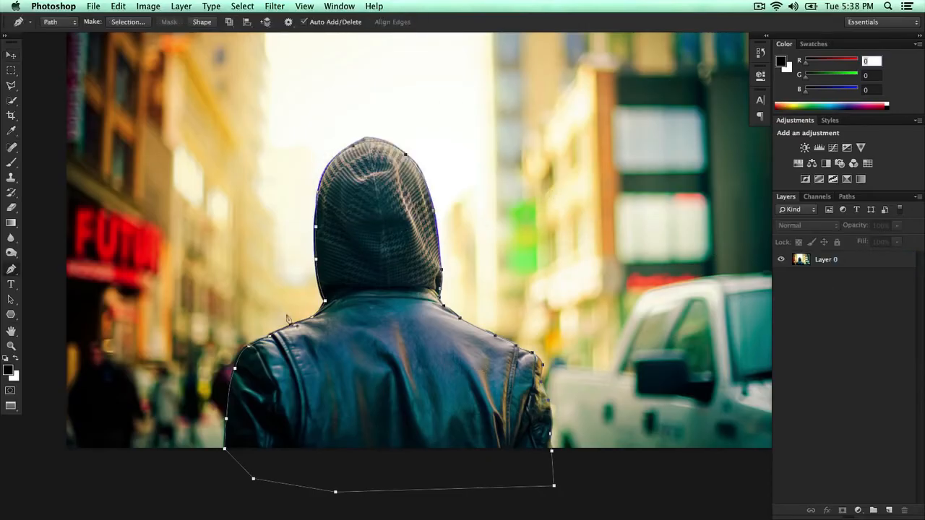
right_click(359, 211)
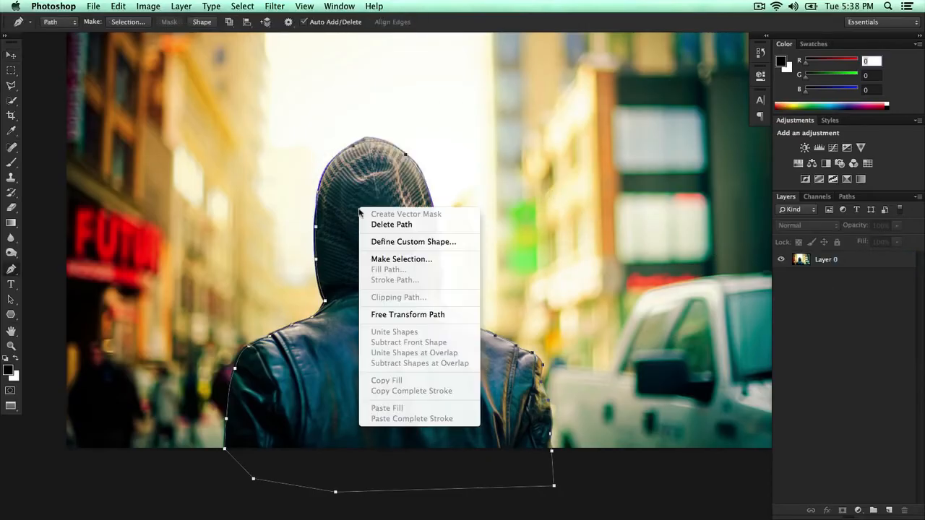
click(400, 261)
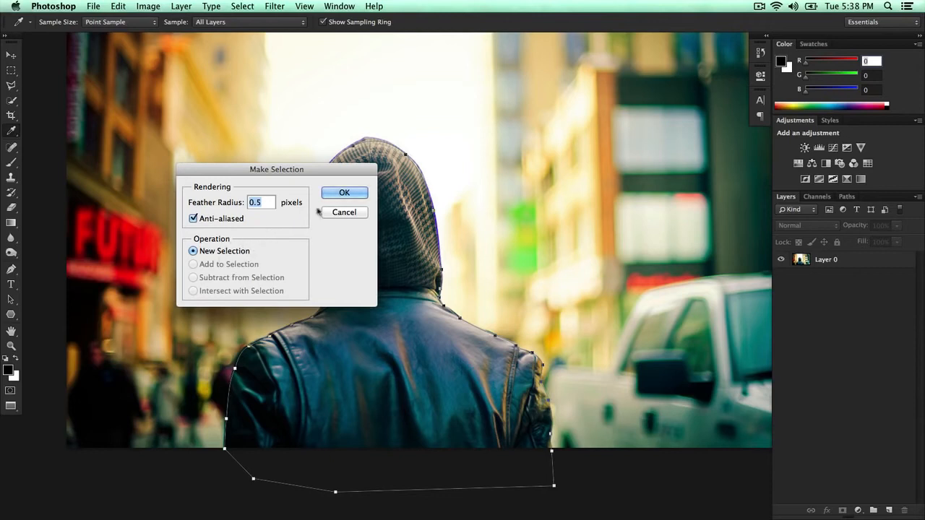
click(345, 194)
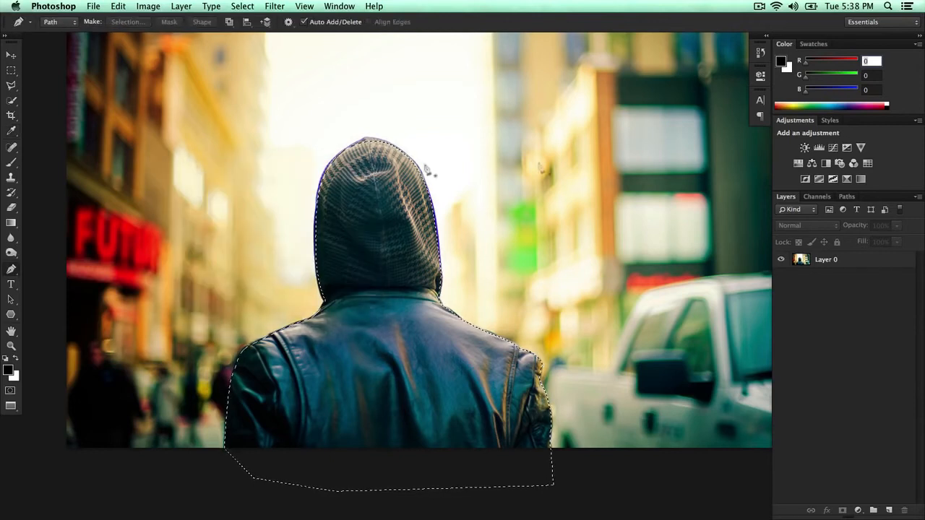
Step: Add a layer mask to Layer 0 from the selection to isolate the hooded man, and switch to the Move tool
click(824, 259)
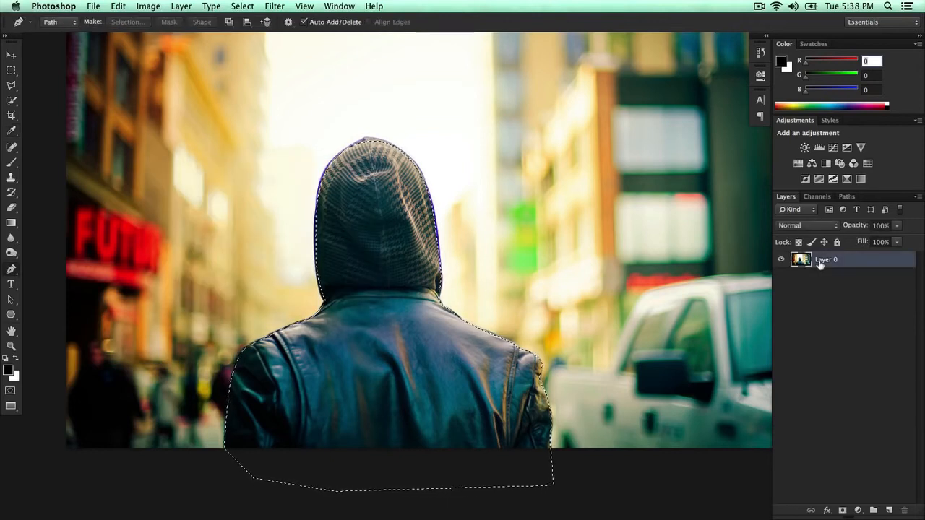
click(841, 510)
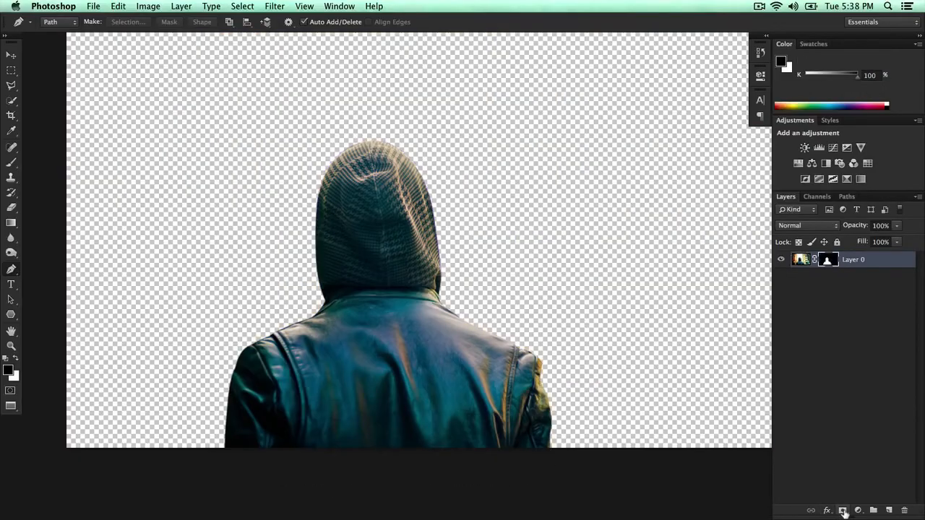
key(super+minus)
drag(438, 207, 418, 249)
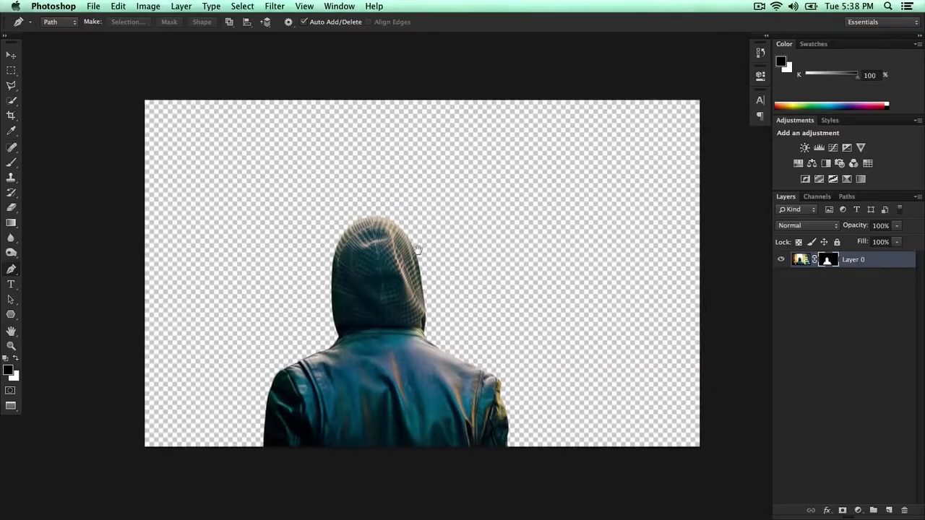
key(v)
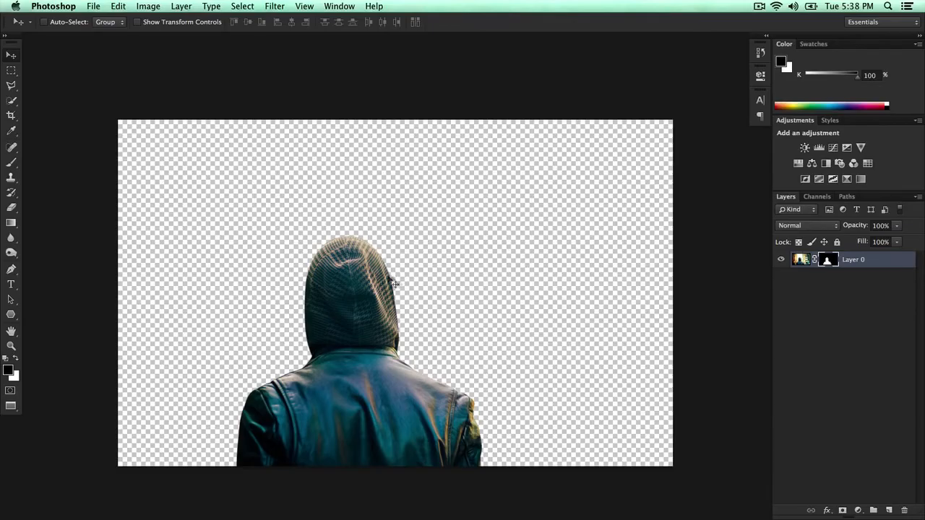
Step: Look through the open documents Los Angeles HD.jpg and Untitled-1, and return to 22.jpg
drag(361, 269, 355, 213)
click(329, 8)
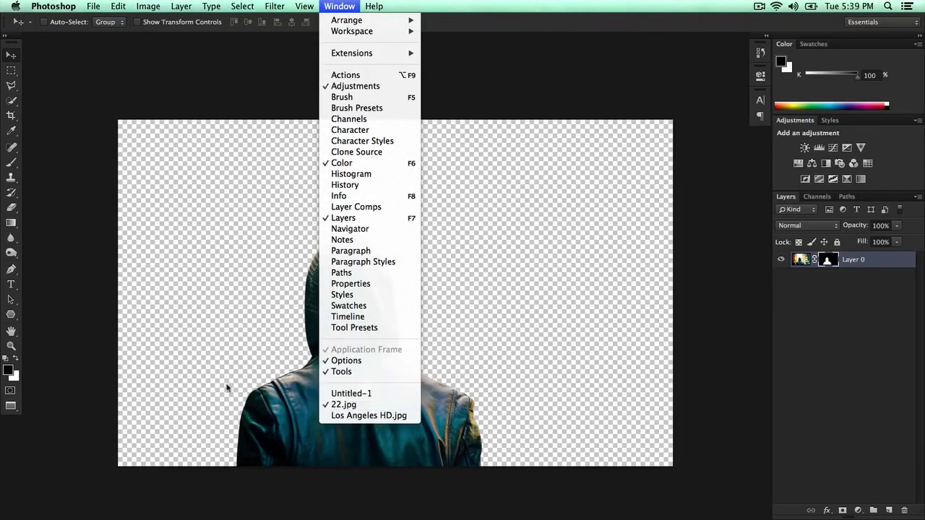
click(387, 416)
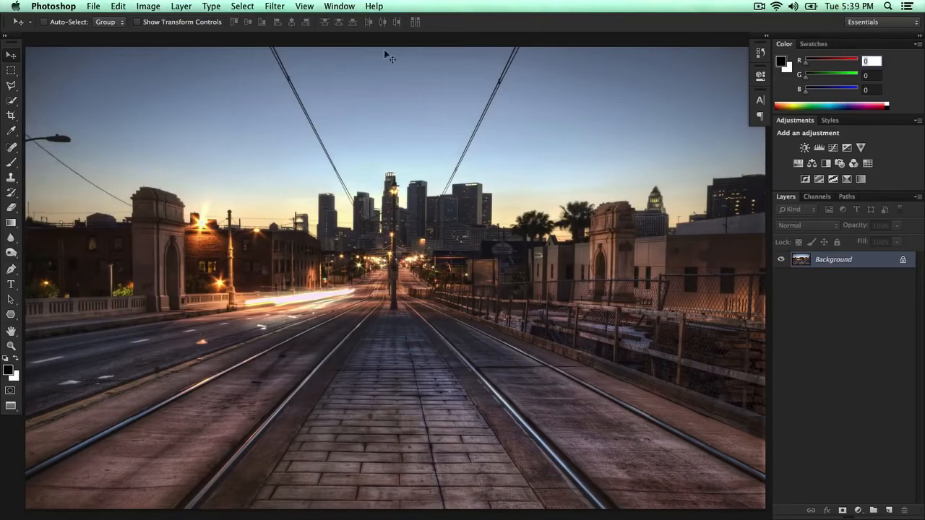
drag(165, 168, 304, 166)
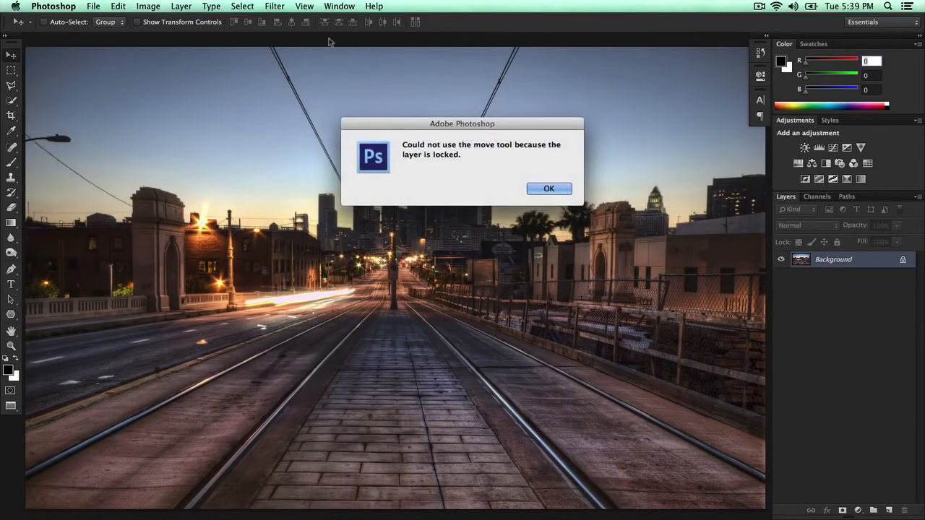
click(547, 188)
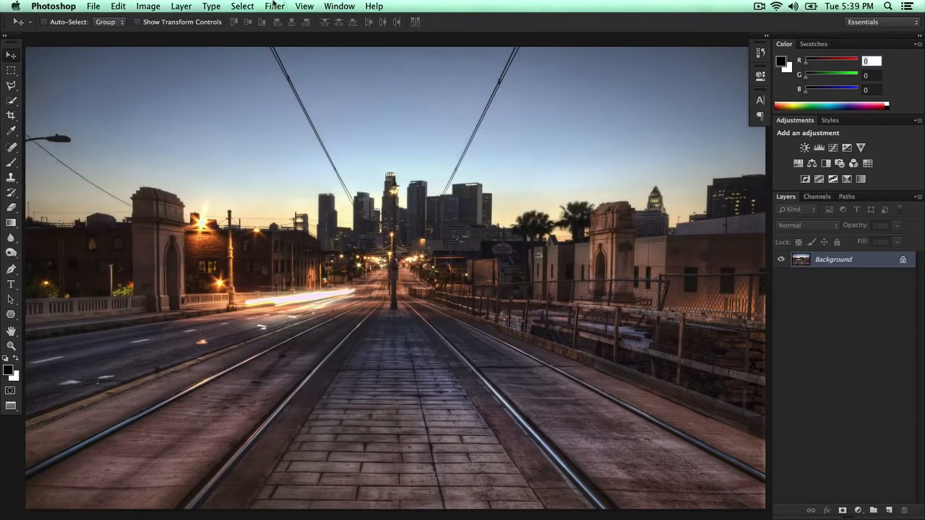
click(336, 5)
mouse_move(352, 33)
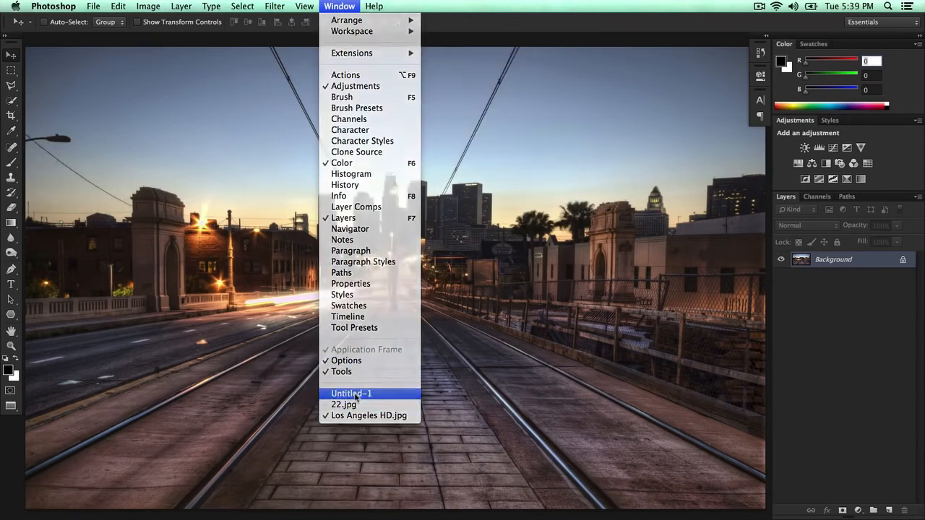
click(355, 397)
click(339, 6)
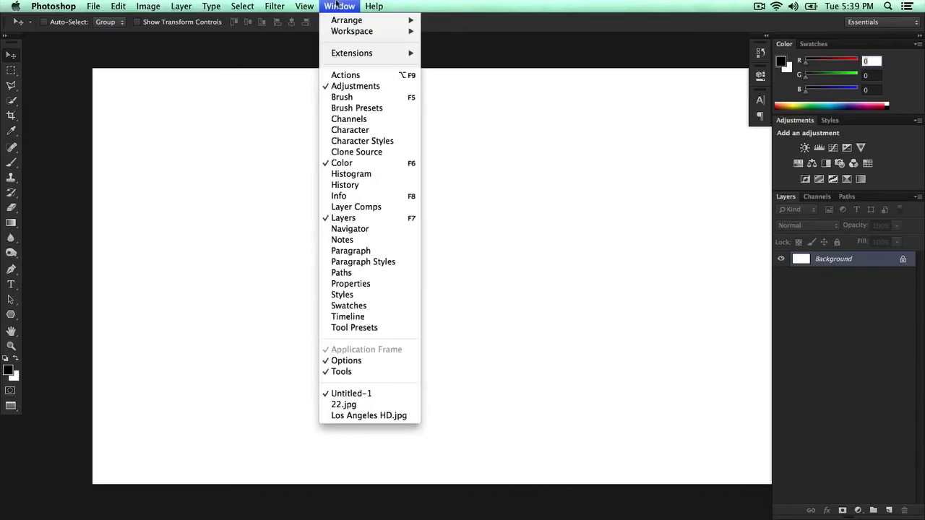
click(344, 405)
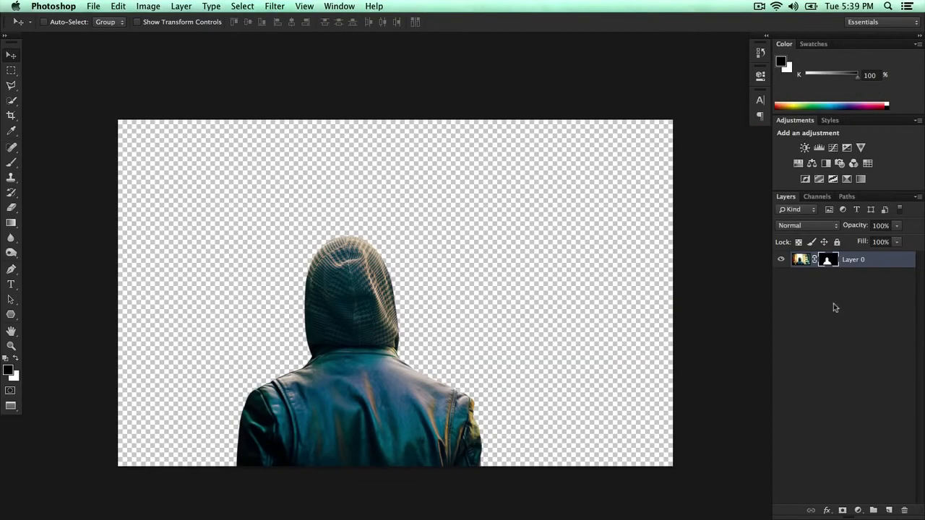
Step: Load the layer mask of Layer 0 as a selection around the hooded man with the image thumbnail active
super+click(828, 263)
key(super+d)
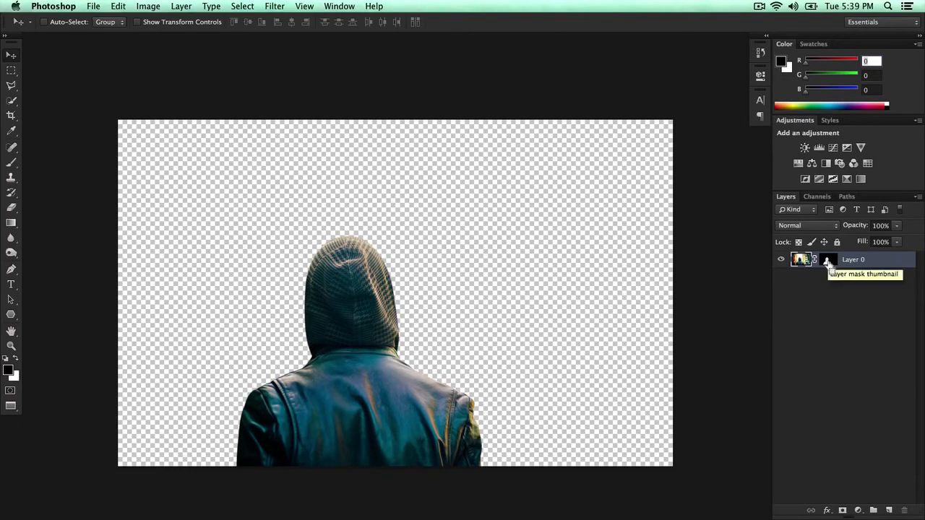
super+click(827, 260)
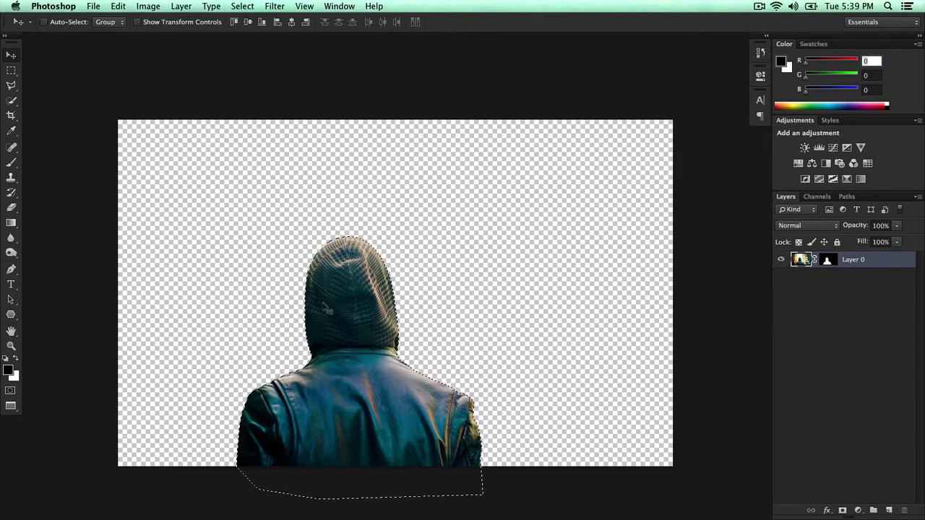
Step: Copy the selected hooded man and paste him into Los Angeles HD.jpg as a new layer
click(339, 6)
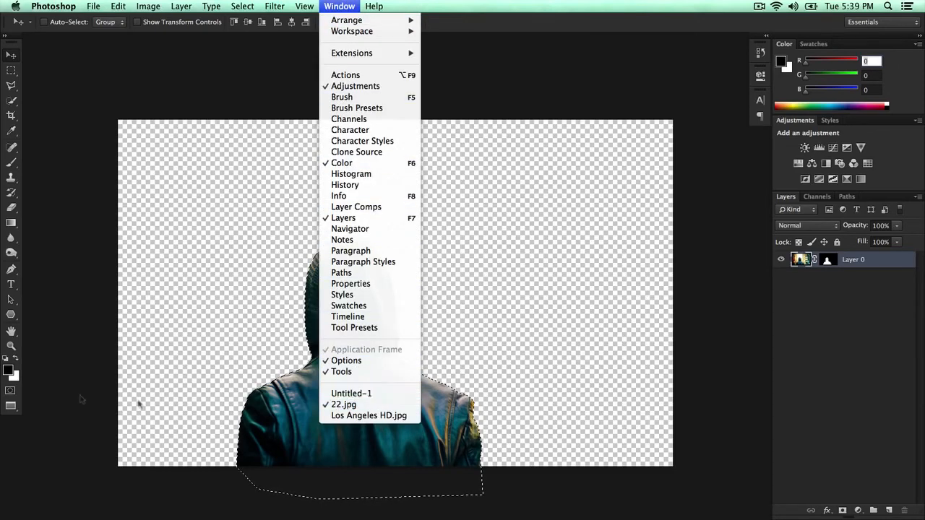
click(42, 398)
click(342, 5)
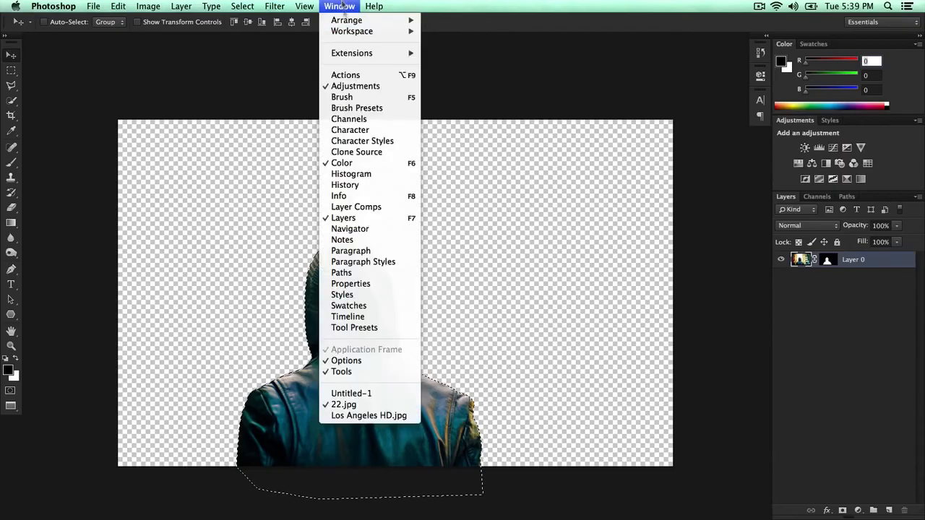
click(379, 416)
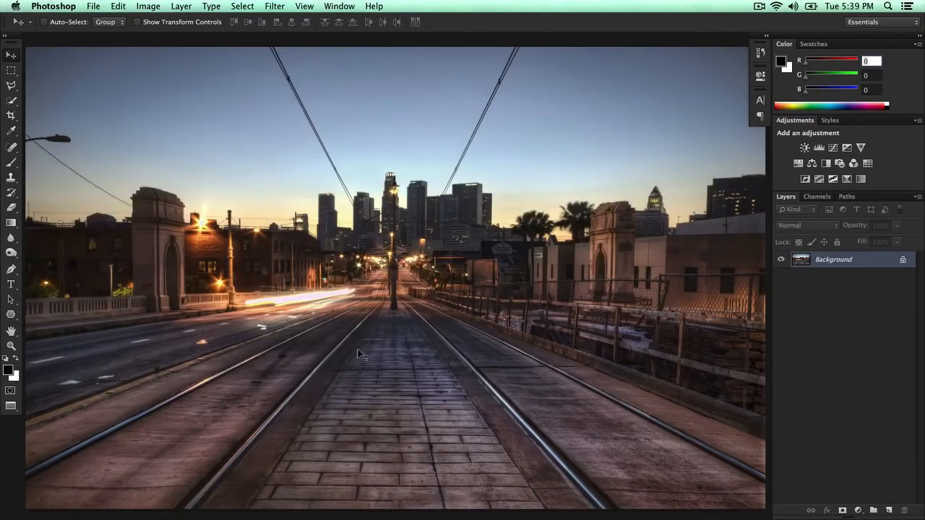
key(super+v)
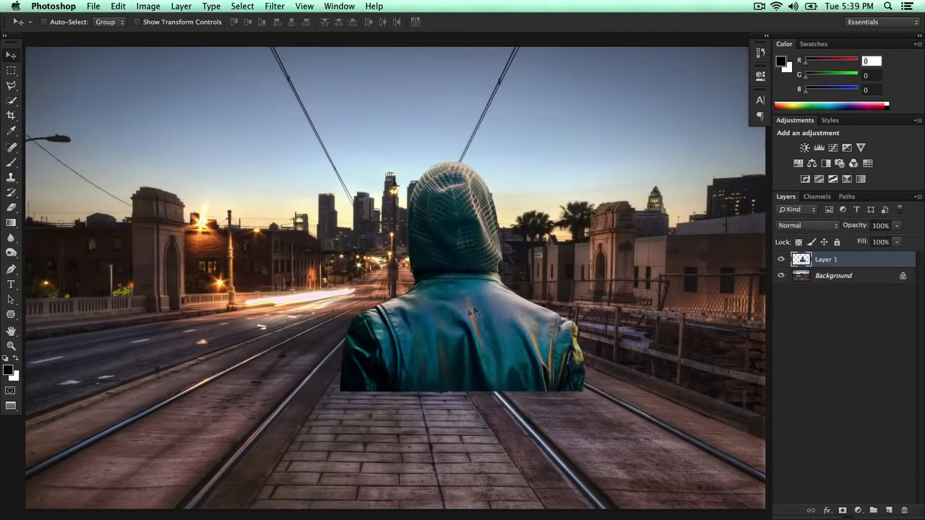
Step: Move the pasted man down to the photo's lower edge and across to its right side, beside the fence
key(super+minus)
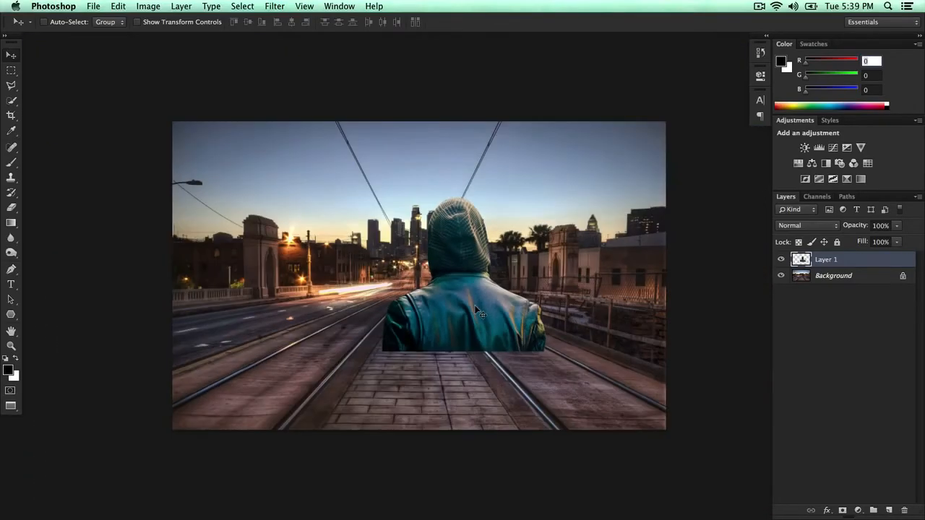
drag(468, 274, 437, 356)
drag(430, 324, 407, 322)
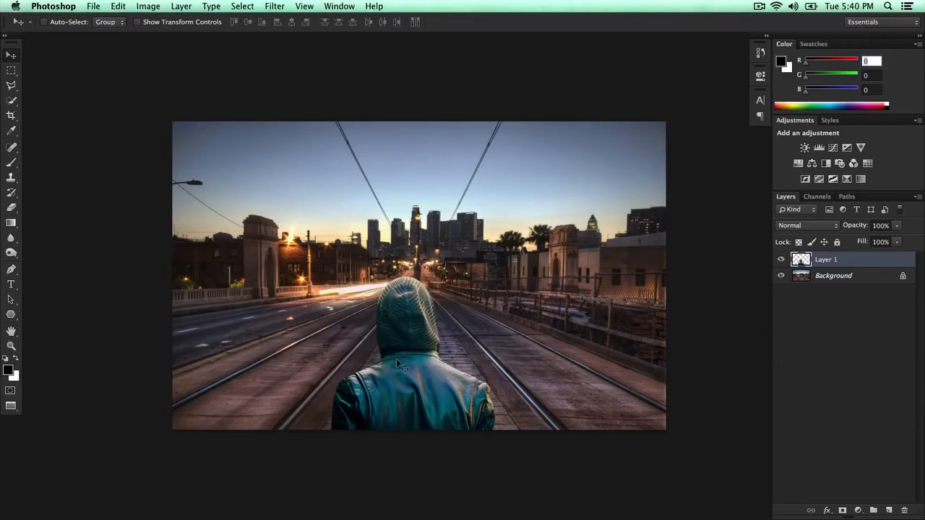
mouse_move(421, 387)
mouse_down()
mouse_move(567, 387)
mouse_move(411, 378)
mouse_up()
drag(473, 396, 601, 383)
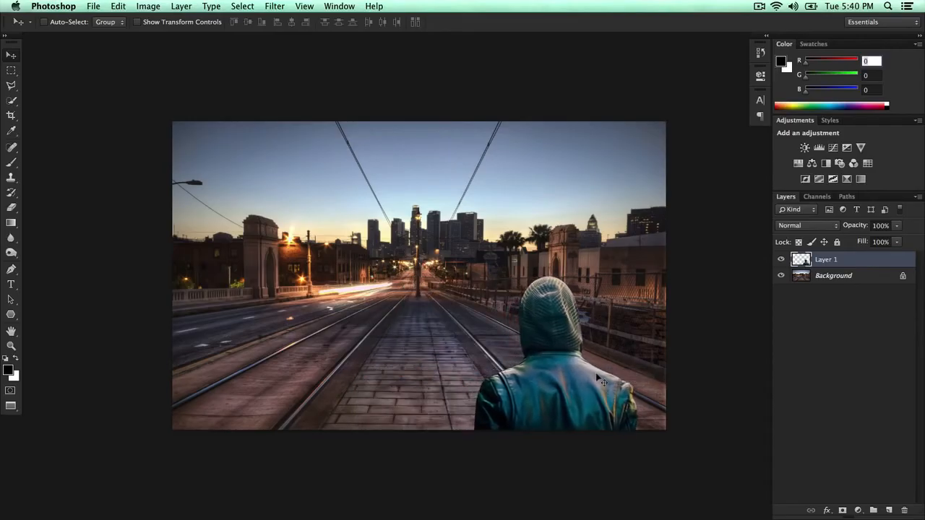
Step: Enlarge the hooded man on Layer 1 to about 106% with Free Transform
key(super+t)
mouse_move(638, 276)
mouse_down()
mouse_move(574, 336)
mouse_move(684, 234)
mouse_move(649, 262)
mouse_up()
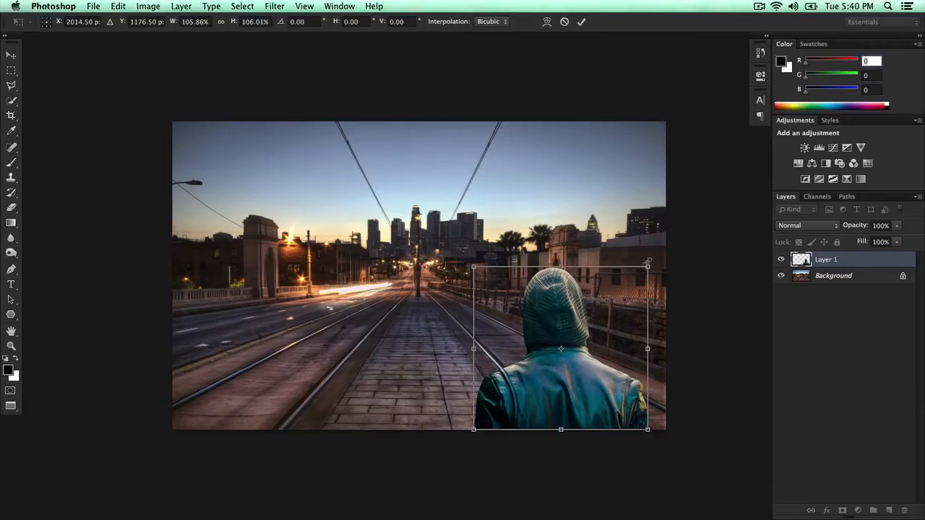
key(Return)
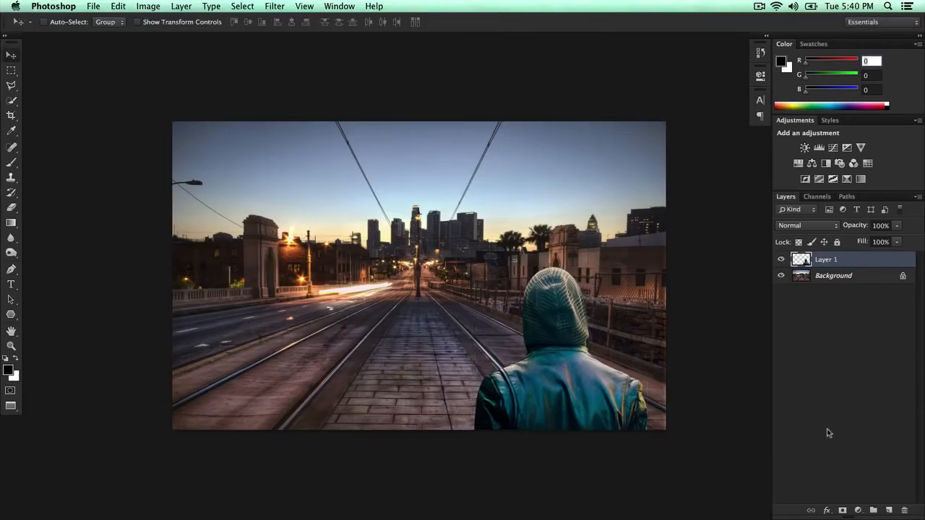
Step: Add a Curves adjustment layer above Layer 1 with points at input 106, output 96 and input 3, output 32
click(827, 510)
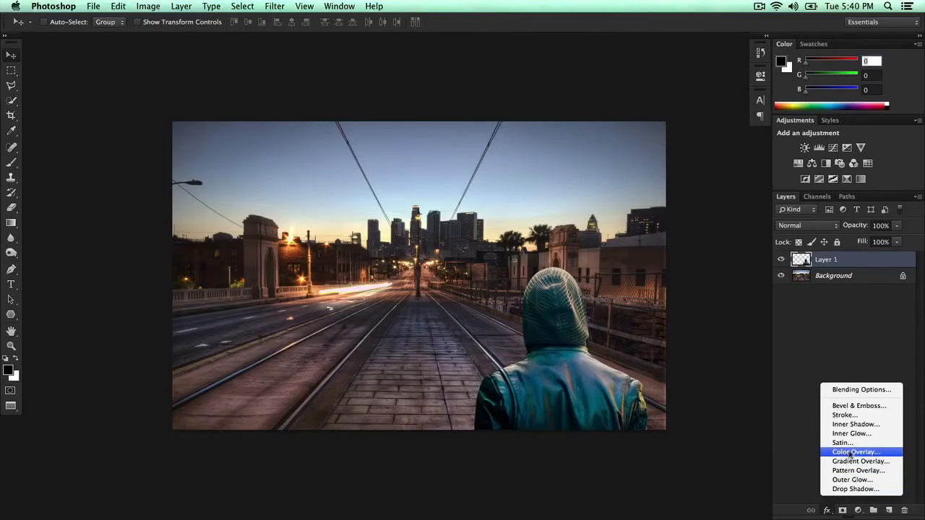
click(801, 411)
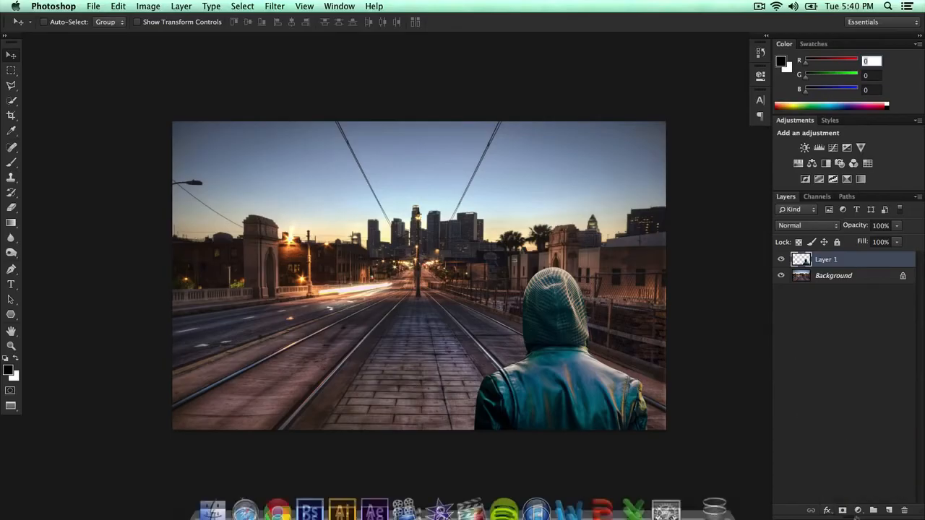
click(857, 510)
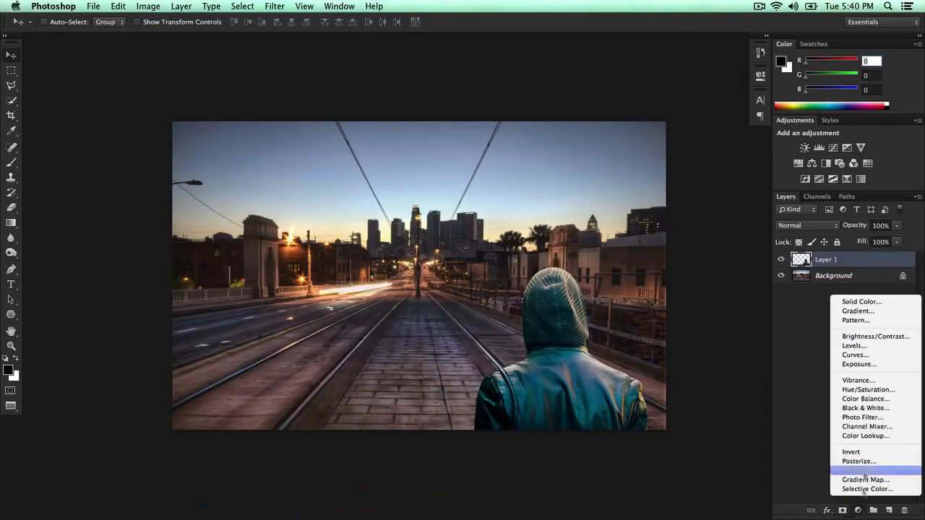
click(855, 355)
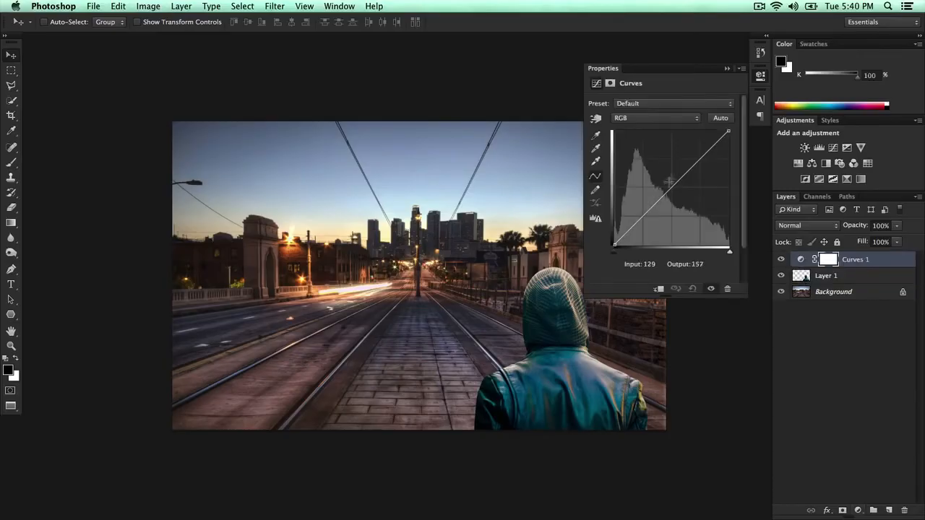
mouse_move(656, 204)
mouse_down()
mouse_move(656, 187)
mouse_move(662, 202)
mouse_up()
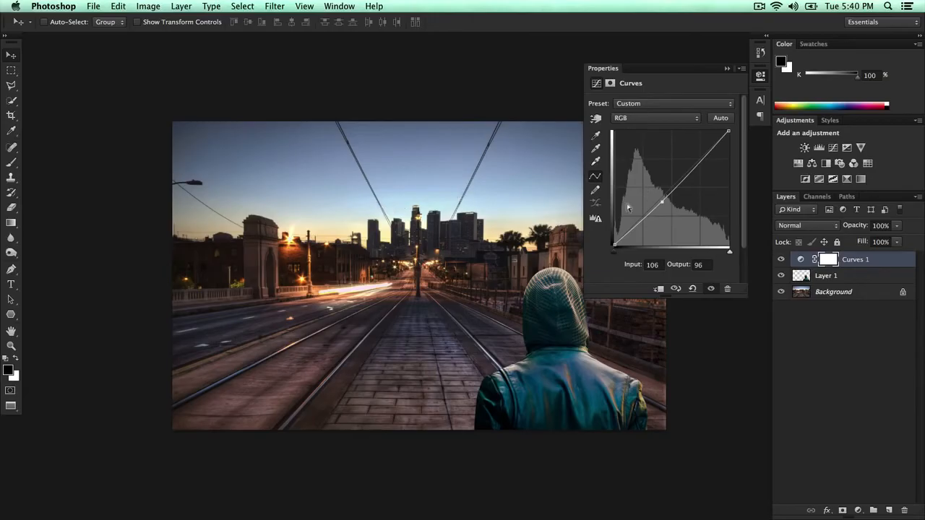
drag(612, 245, 614, 231)
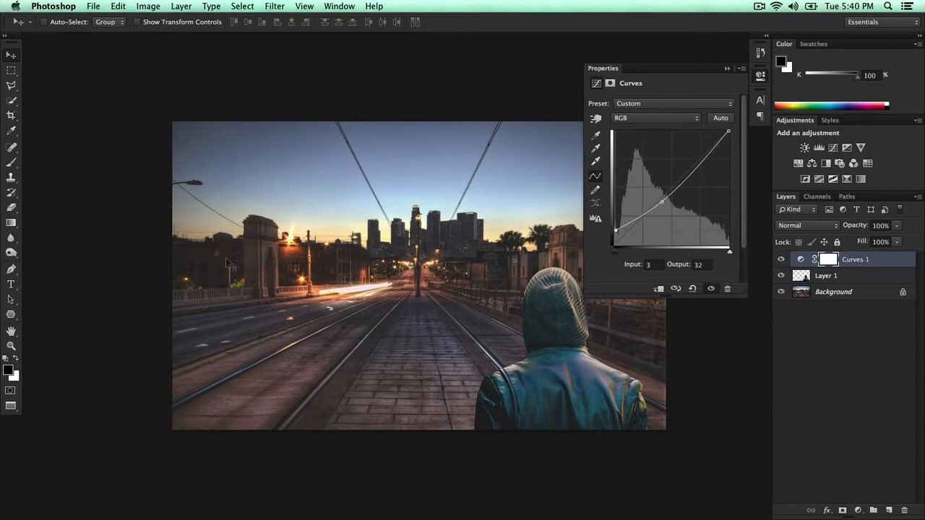
Step: Move the Curves black point inward, set the white point input to 247, and add a highlight point at 198/198
mouse_move(728, 132)
mouse_down()
mouse_move(731, 175)
mouse_move(728, 132)
mouse_up()
drag(615, 251, 630, 251)
mouse_move(728, 250)
mouse_down()
mouse_move(716, 250)
mouse_move(726, 250)
mouse_up()
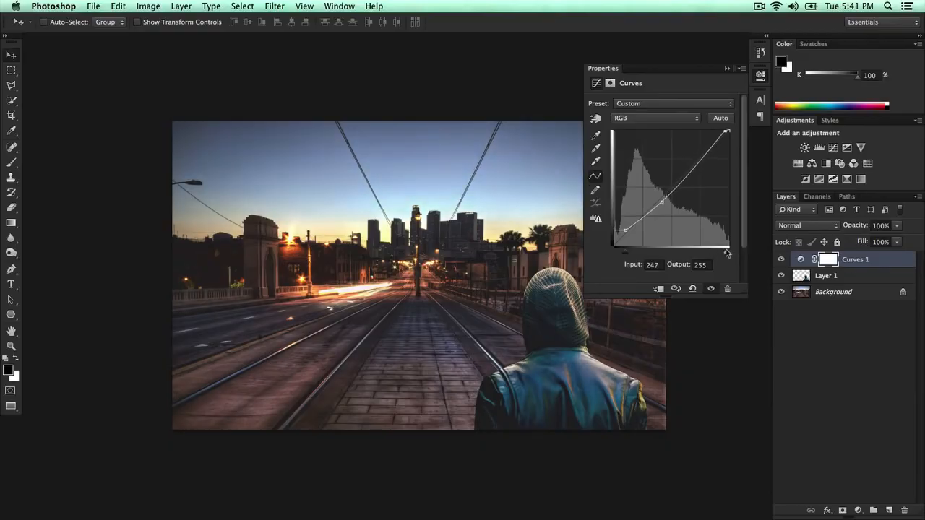
drag(694, 163, 703, 156)
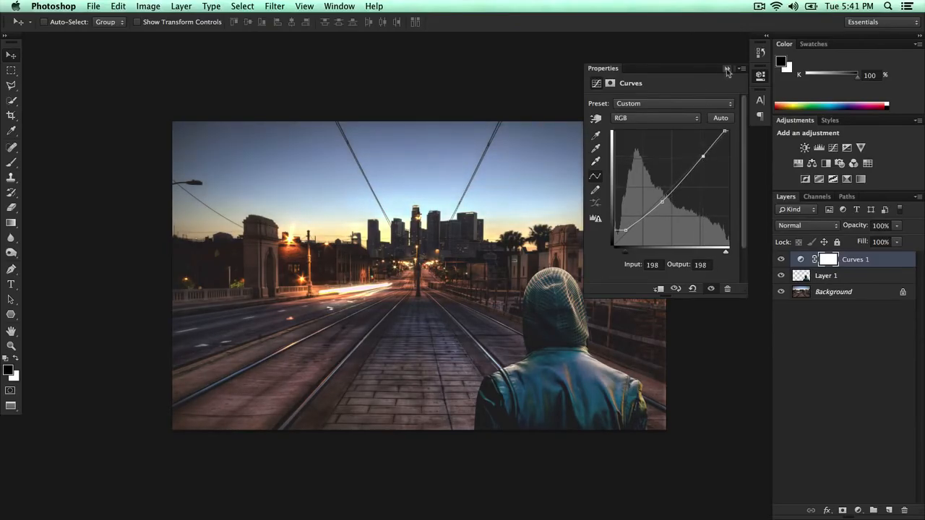
click(727, 68)
Step: Add a Levels adjustment layer with the black input at 13, brighter midtones and a lowered white input
click(858, 510)
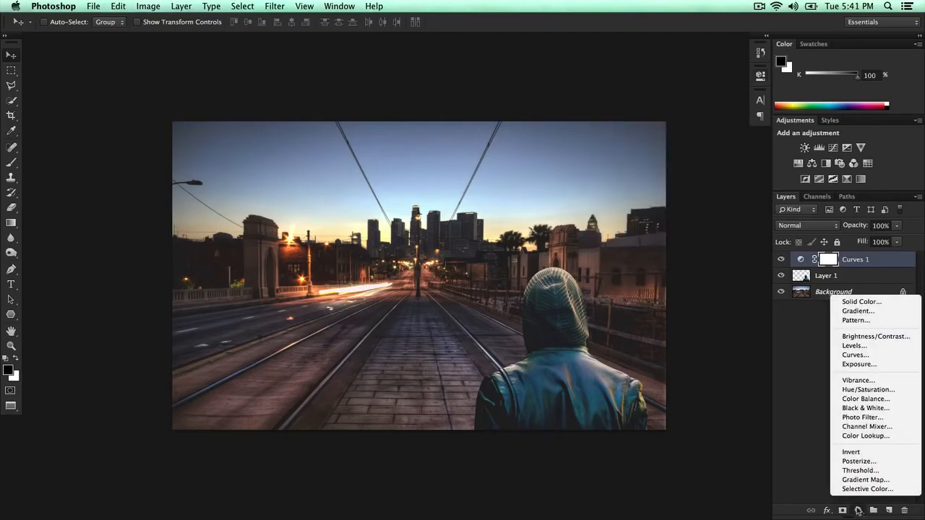
click(869, 347)
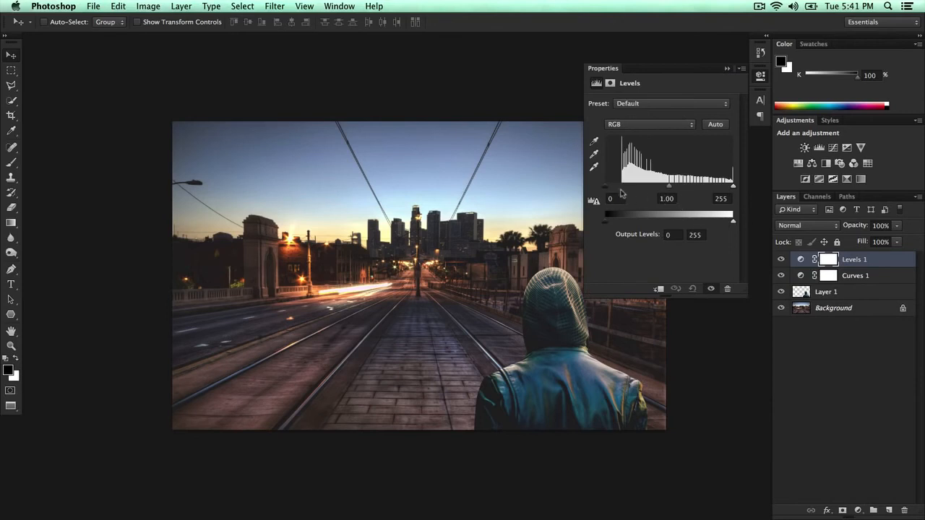
drag(608, 188, 611, 188)
drag(672, 187, 661, 189)
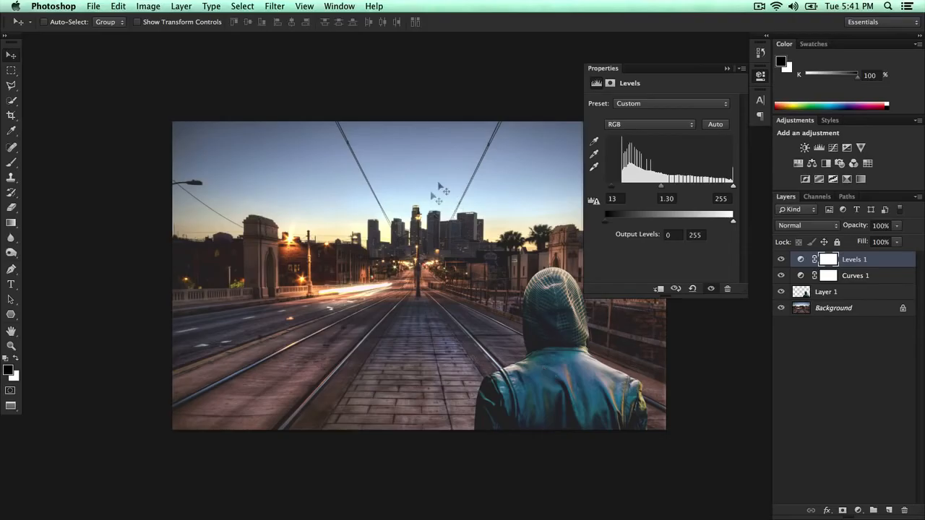
mouse_move(662, 188)
mouse_down()
mouse_move(689, 186)
mouse_move(665, 188)
mouse_up()
drag(732, 186, 721, 186)
click(727, 68)
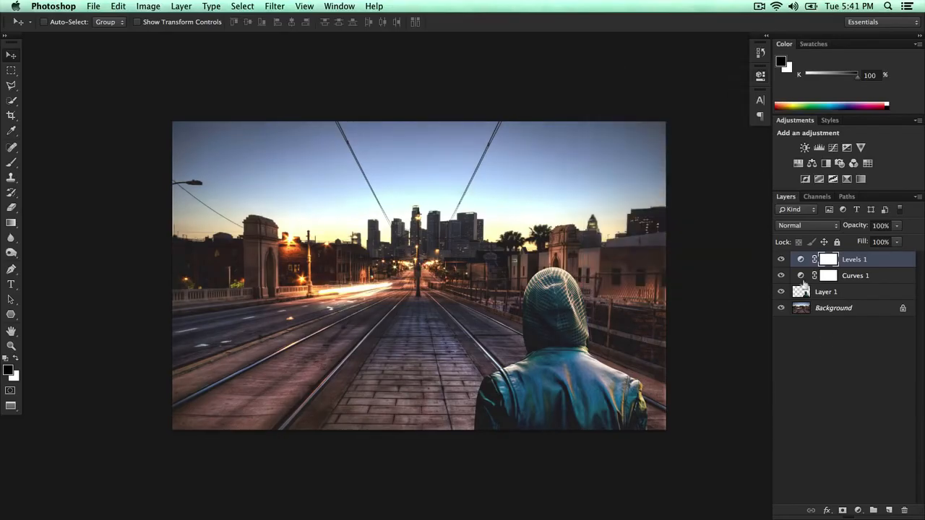
Step: Add a Brightness/Contrast adjustment directly above Layer 1 with brightness -5 and contrast 1
click(805, 296)
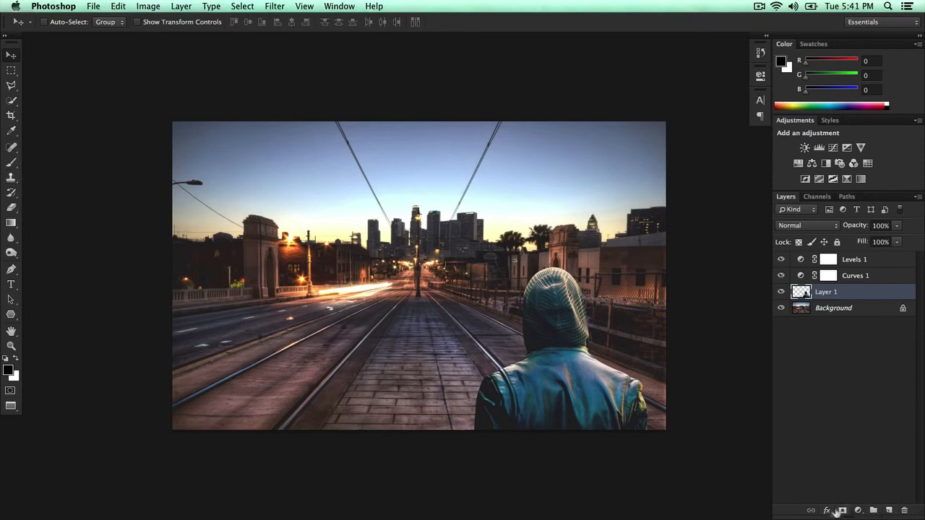
click(857, 510)
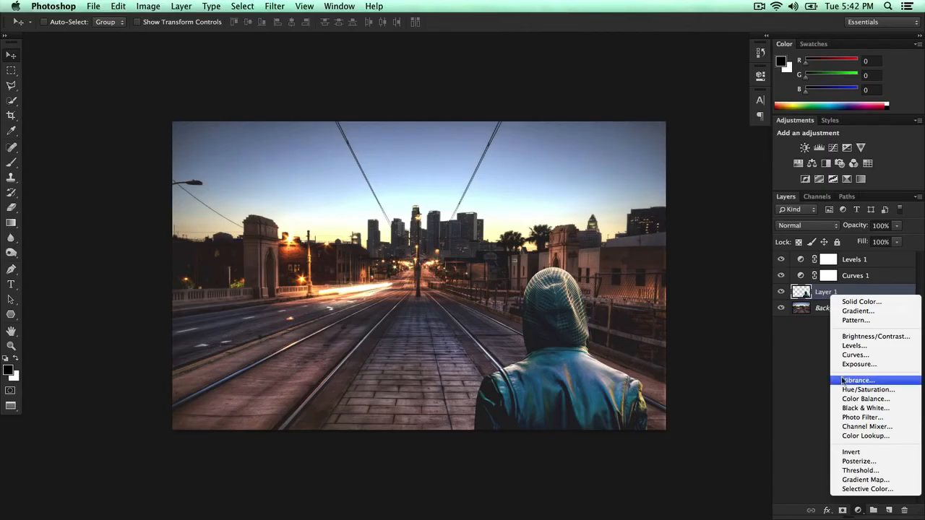
click(871, 336)
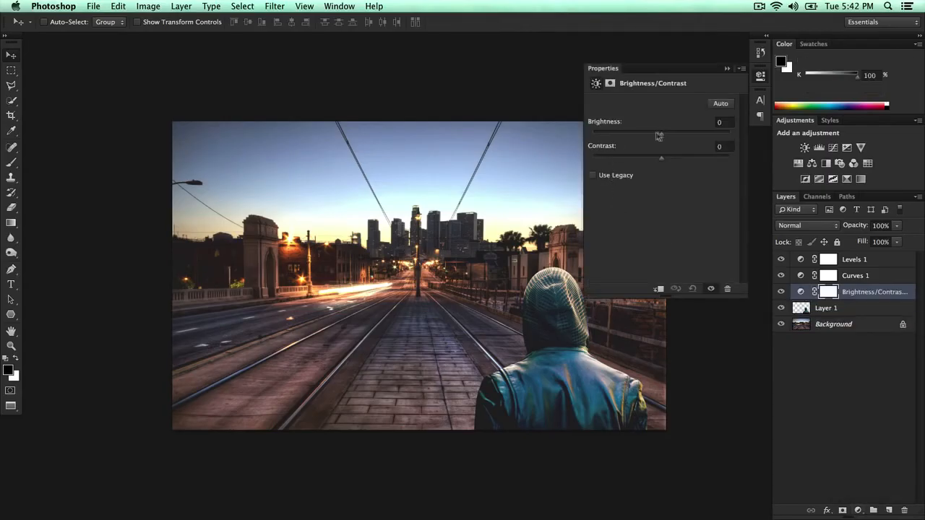
click(670, 136)
drag(672, 137, 663, 157)
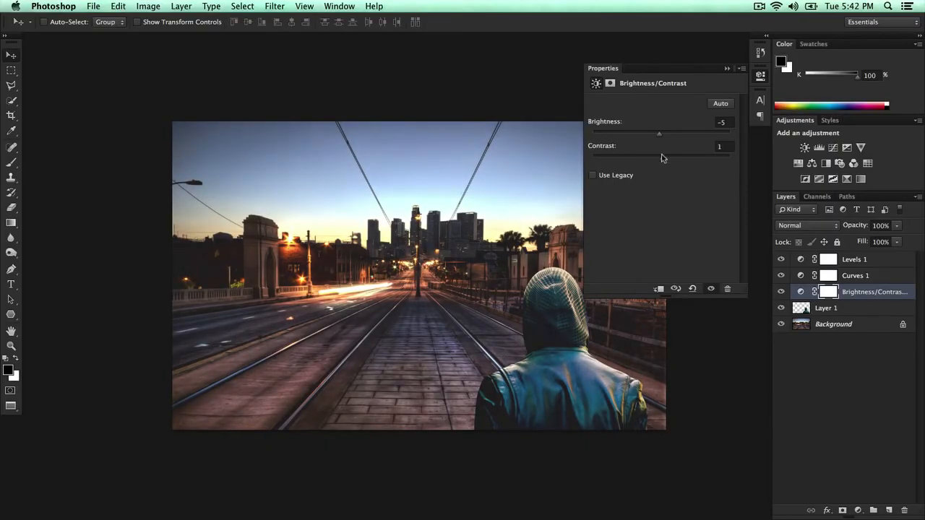
click(726, 69)
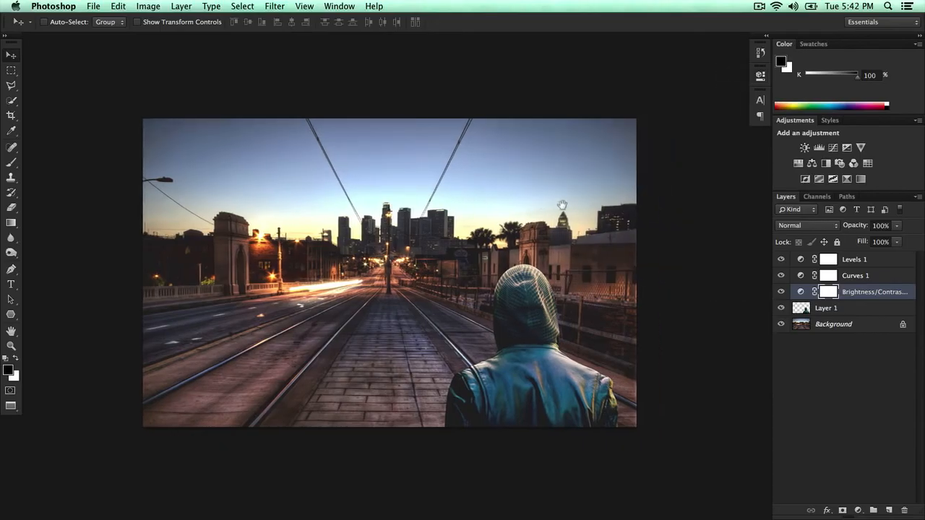
Step: Examine the overall look of the man and city composite at several view sizes
key(super+minus)
key(super+minus)
key(super+minus)
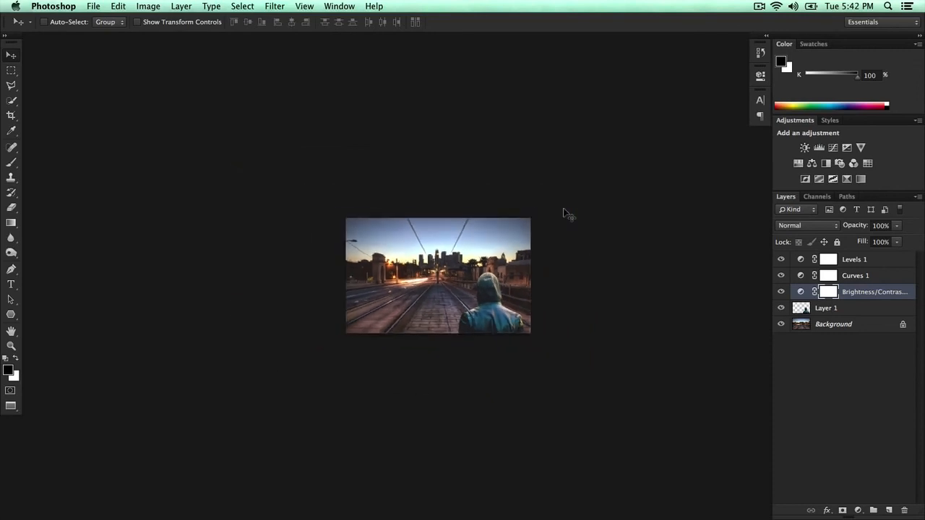
key(super+plus)
key(super+plus)
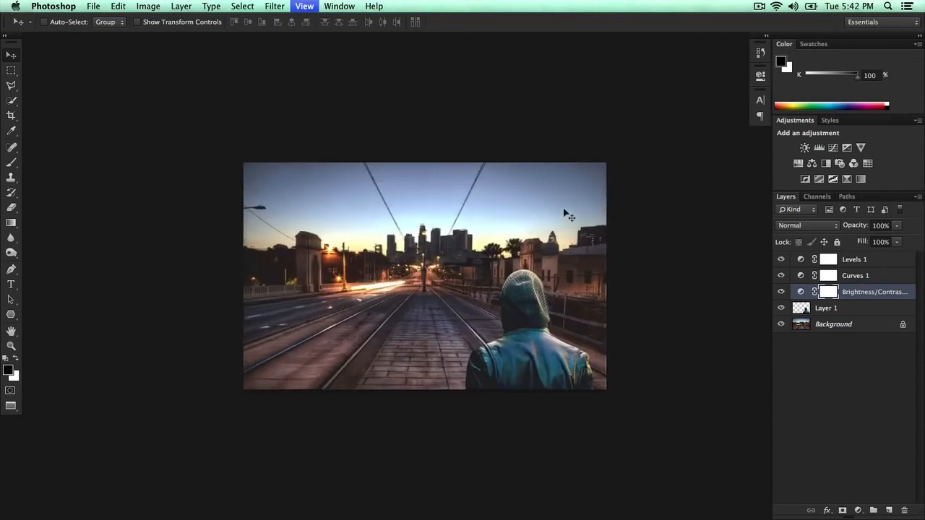
key(super+minus)
key(super+plus)
key(super+plus)
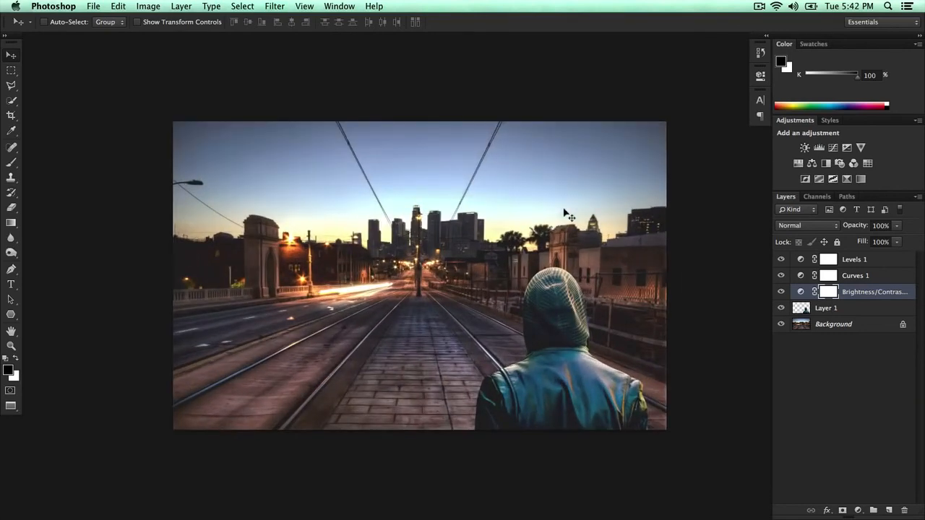
Step: Scale the hooded man on Layer 1 down to about 86% and move him between the centre tracks at the lower edge
key(super+t)
click(547, 188)
click(812, 310)
key(super+t)
drag(483, 282, 529, 298)
drag(480, 273, 515, 287)
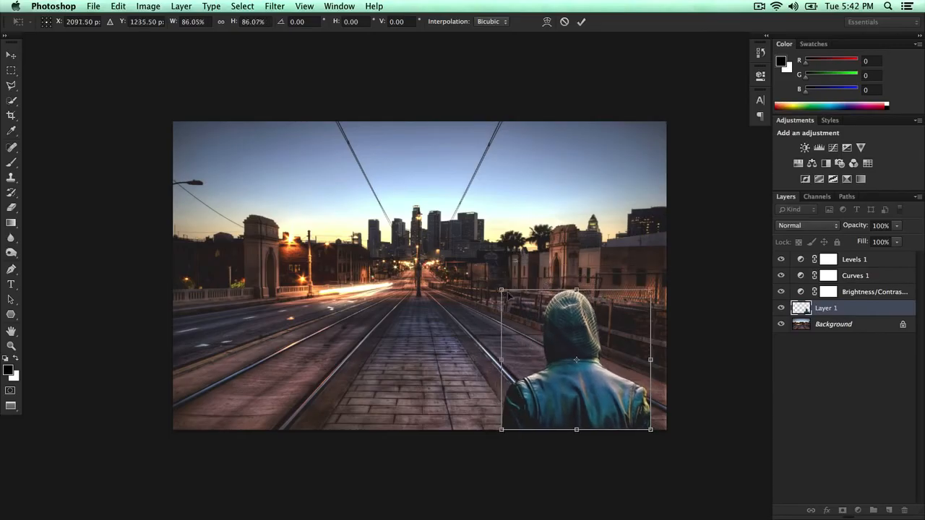
key(Return)
drag(582, 381, 432, 399)
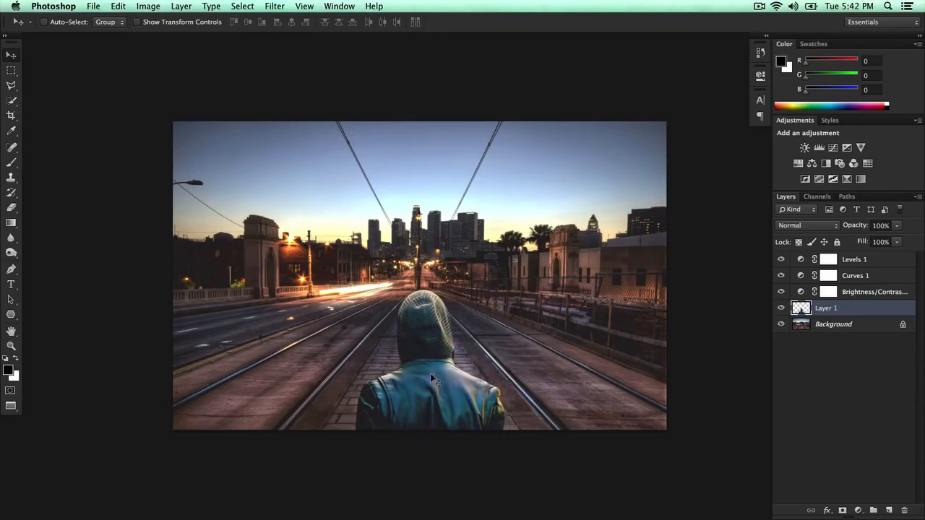